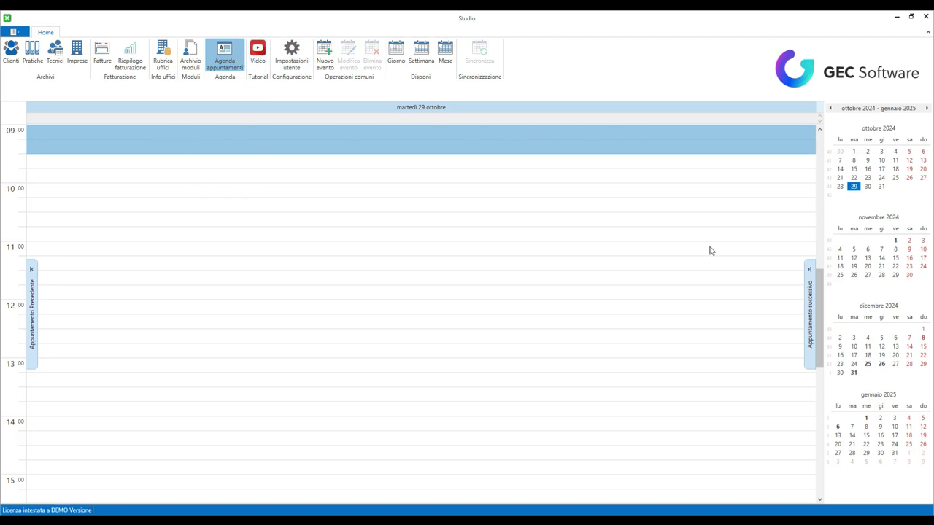
click(420, 63)
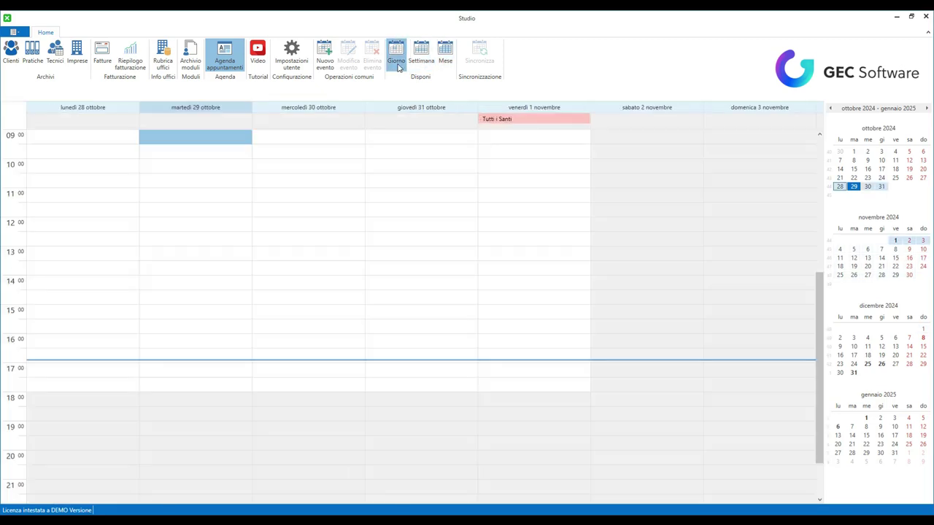
click(396, 62)
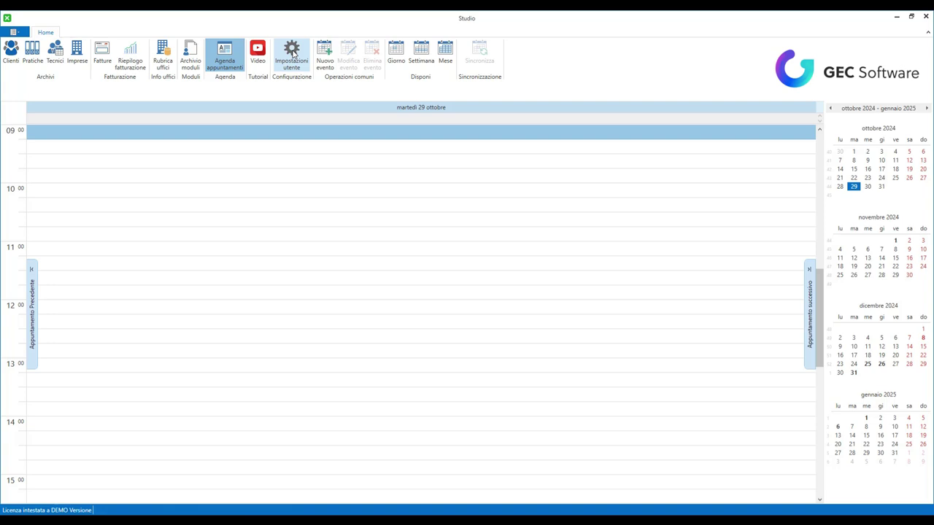
- In the user settings, set the professional's title to Geom. and enter the surname
click(292, 53)
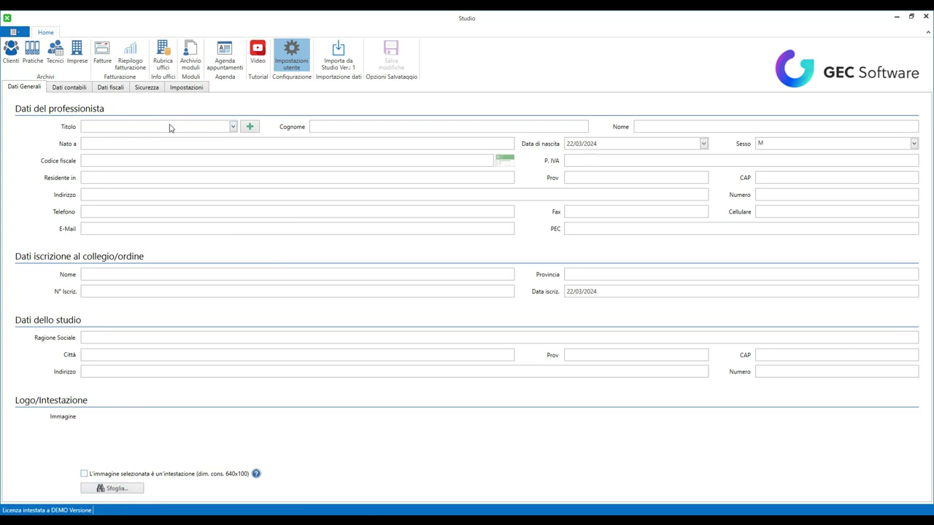
click(203, 129)
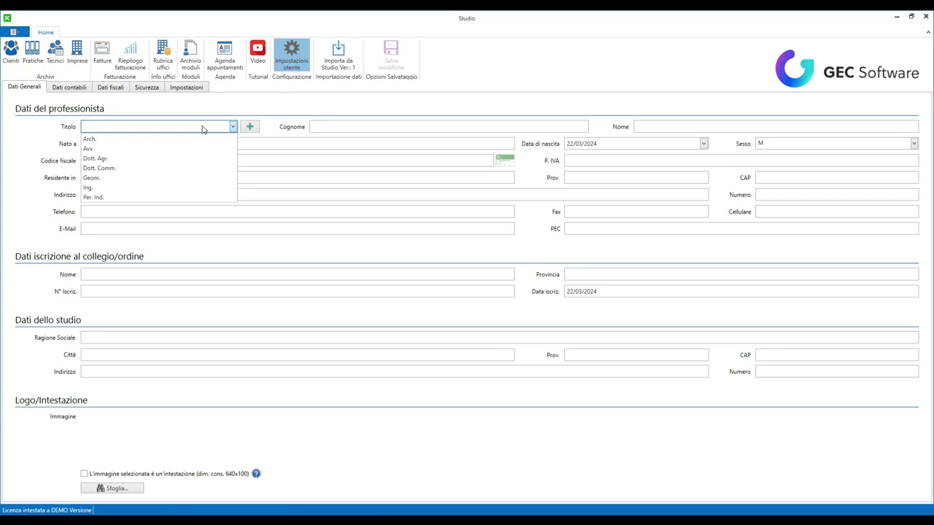
click(125, 178)
click(329, 128)
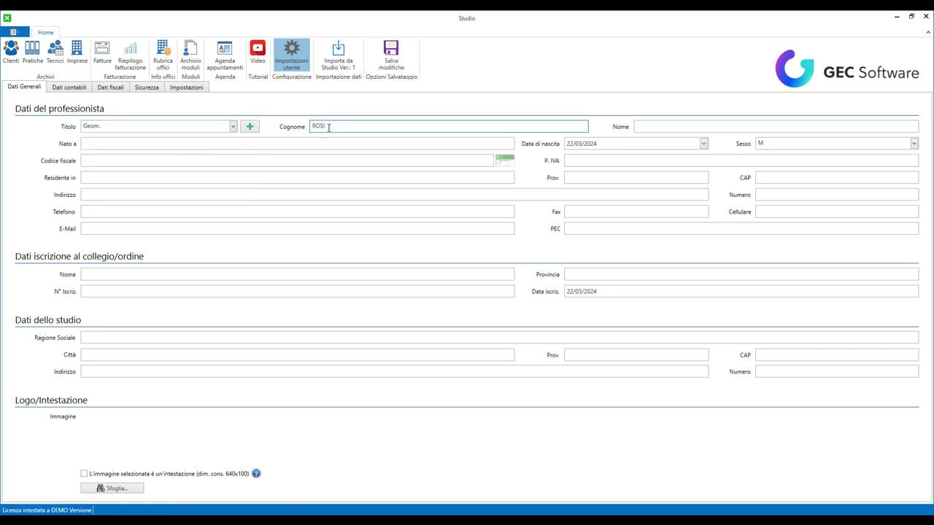
key(Tab)
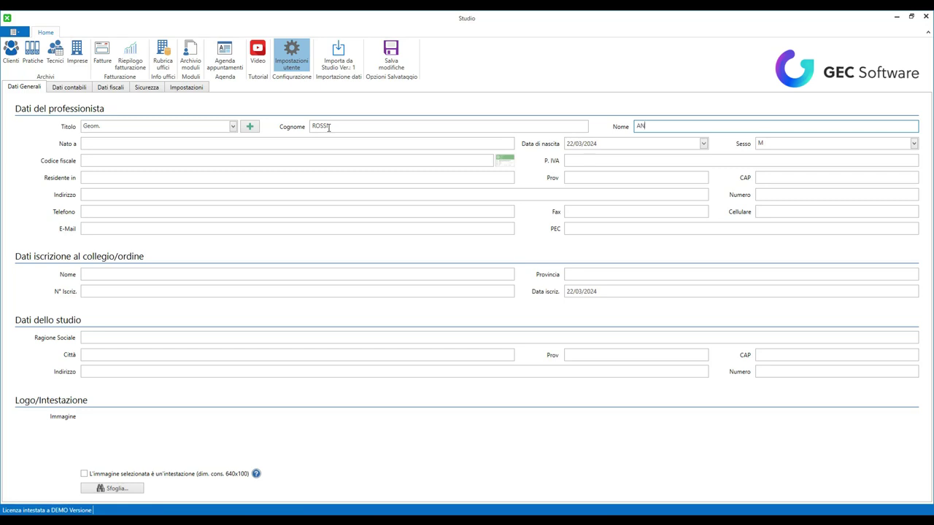
key(Tab)
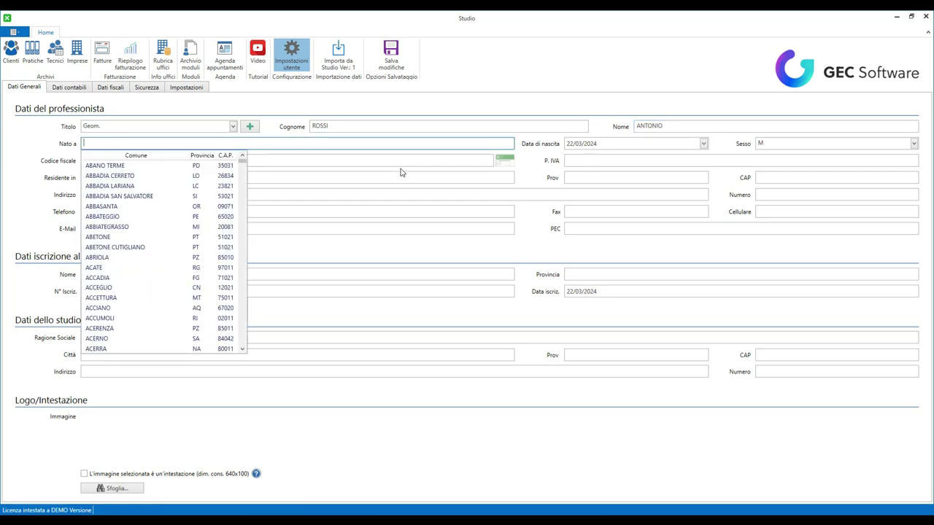
key(Down)
key(Return)
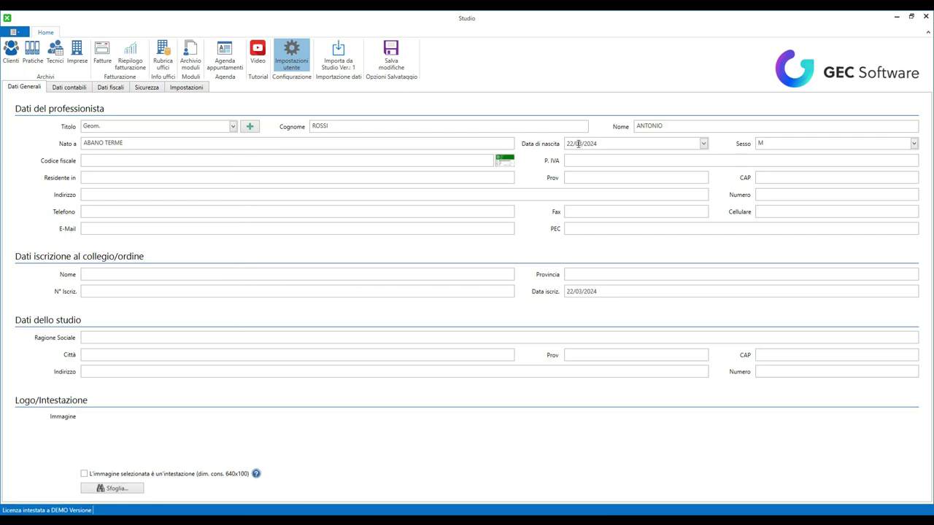
click(570, 143)
key(Tab)
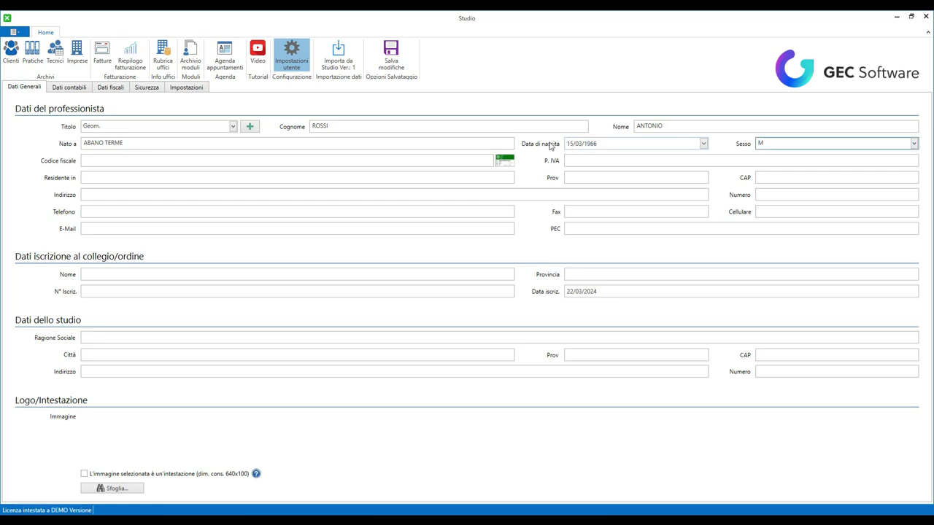
- Generate the tax code, enter the VAT number, and set the town of residence to ABANO TERME
click(503, 160)
click(578, 159)
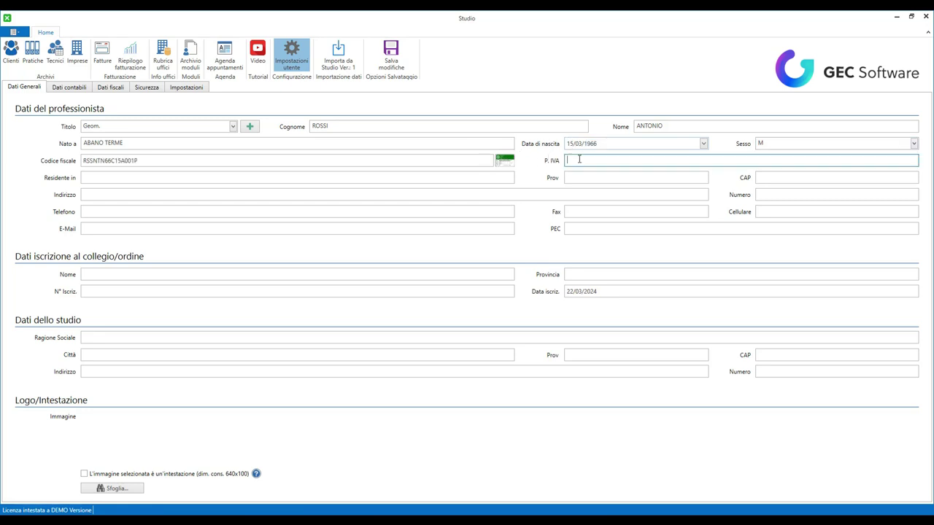
click(202, 179)
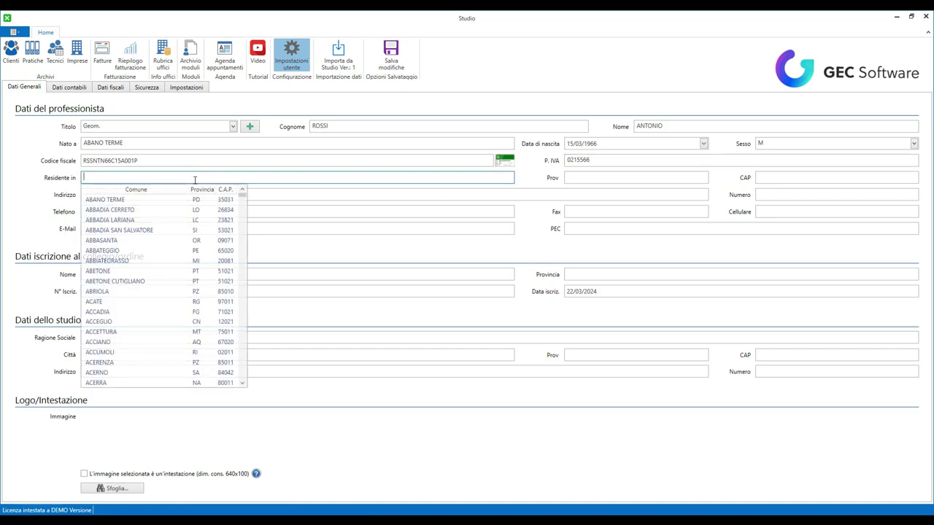
click(136, 199)
- Fill in the professional's street address, house number and e-mail address
click(107, 194)
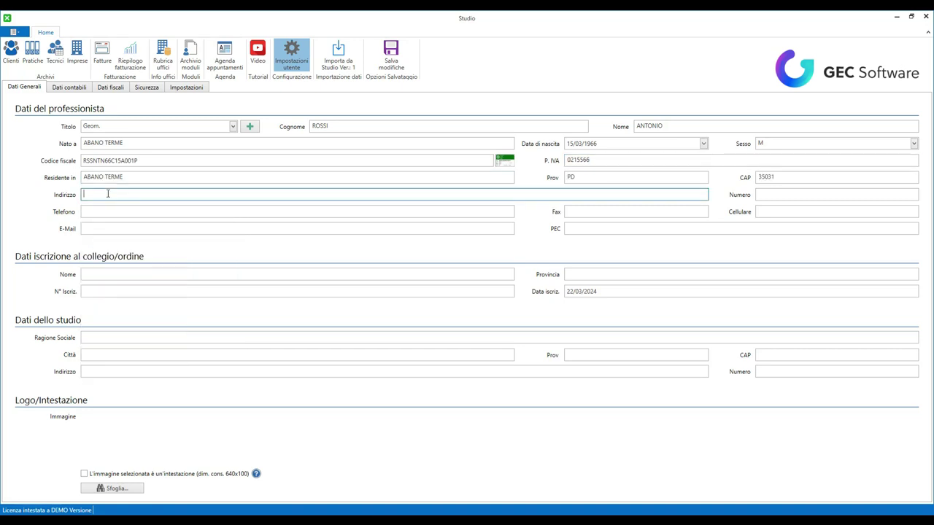
key(Tab)
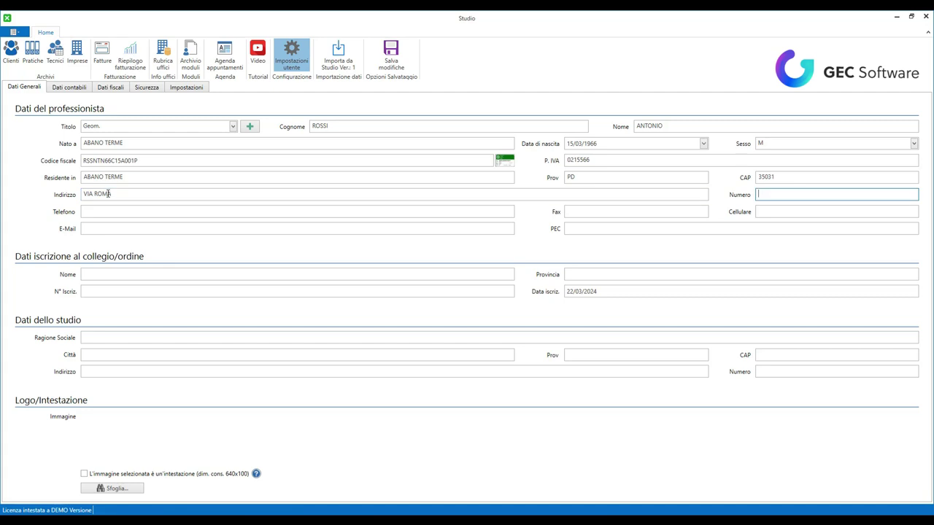
key(Tab)
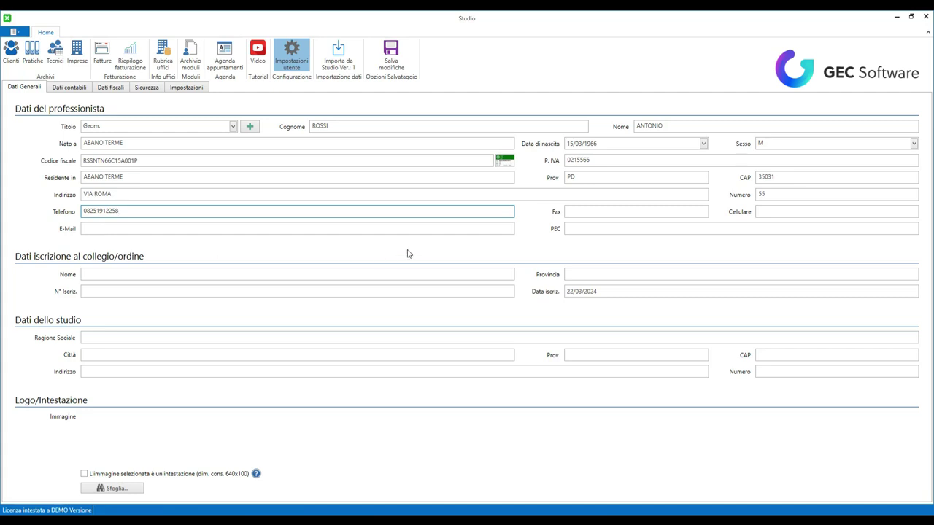
click(159, 230)
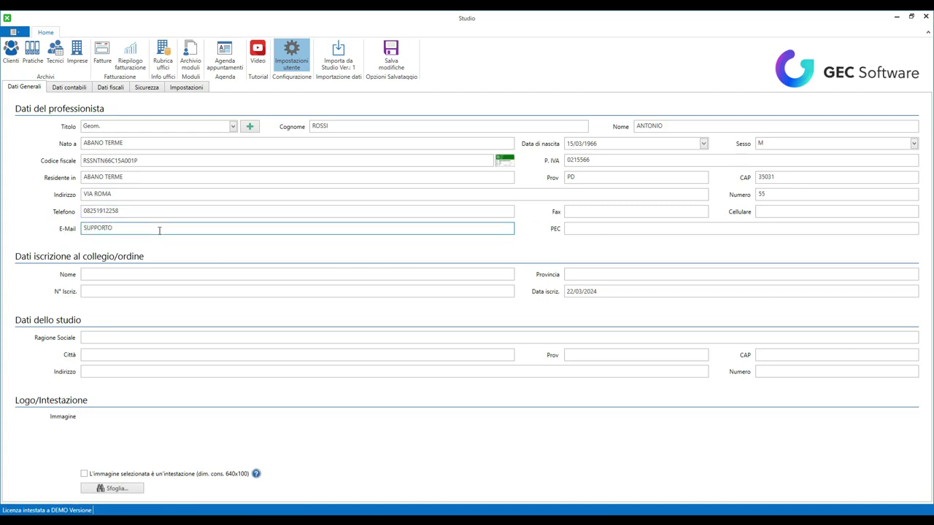
- In the tax data, enable the 4.00% pension fund contribution and 22% VAT on fees
click(88, 87)
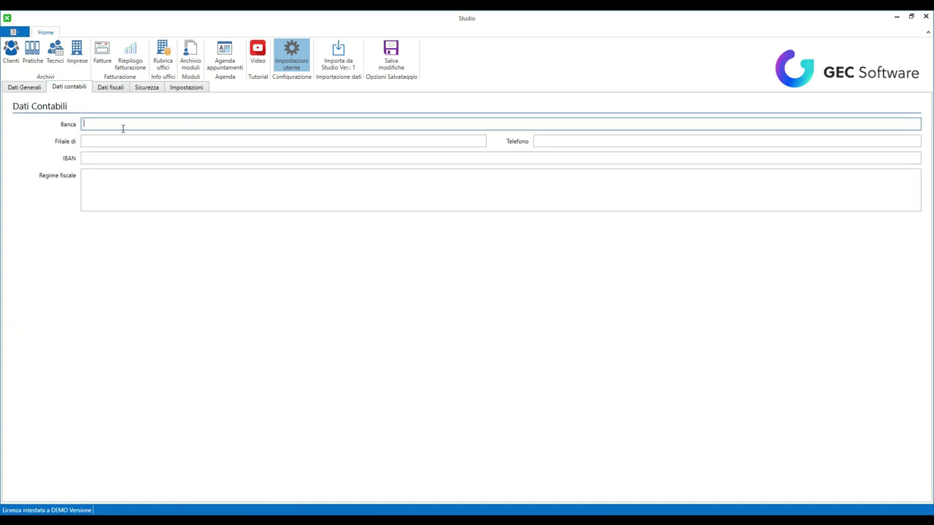
click(111, 91)
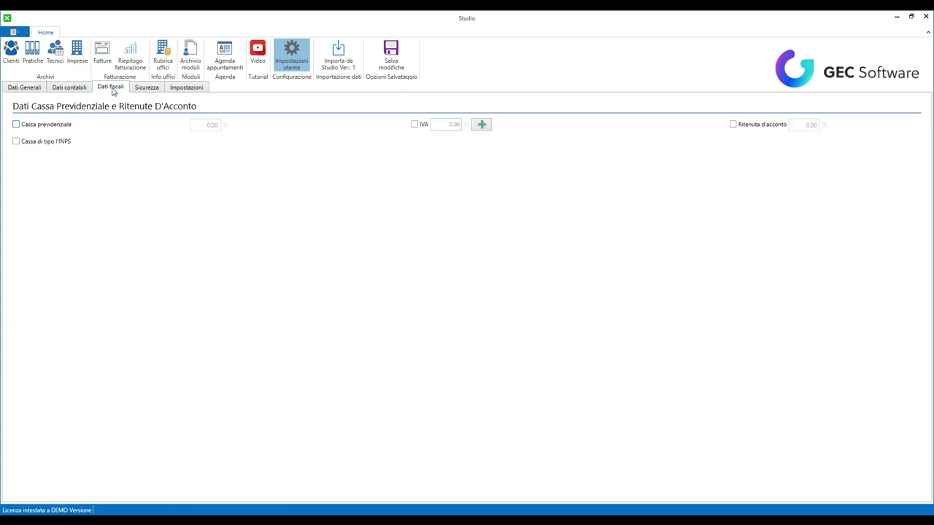
click(40, 126)
click(208, 126)
click(416, 124)
click(452, 126)
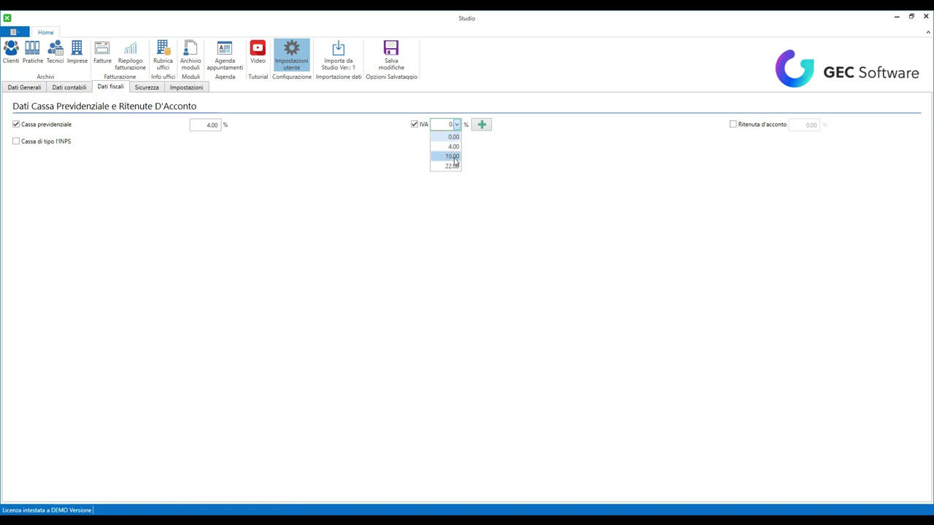
click(450, 165)
- Mark the pension fund as INPS type, enable withholding tax, and show the Sicurezza credentials page
click(24, 142)
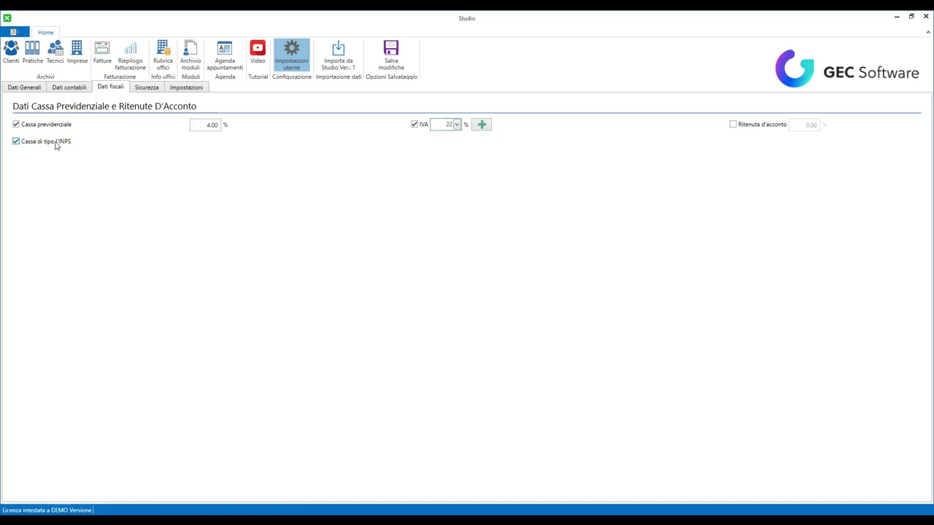
click(732, 125)
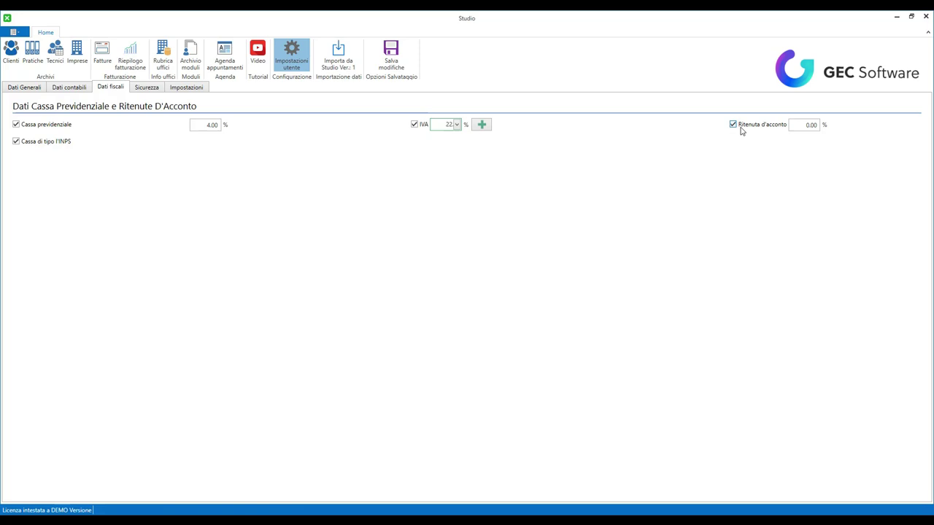
click(808, 125)
click(146, 87)
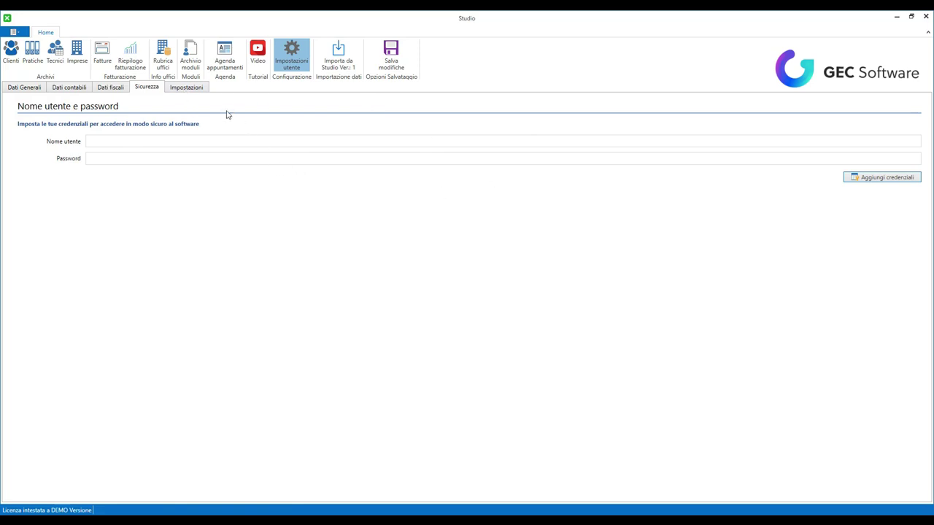
- Show the Impostazioni page with the Calendari section and its Sign in with Google option
click(197, 88)
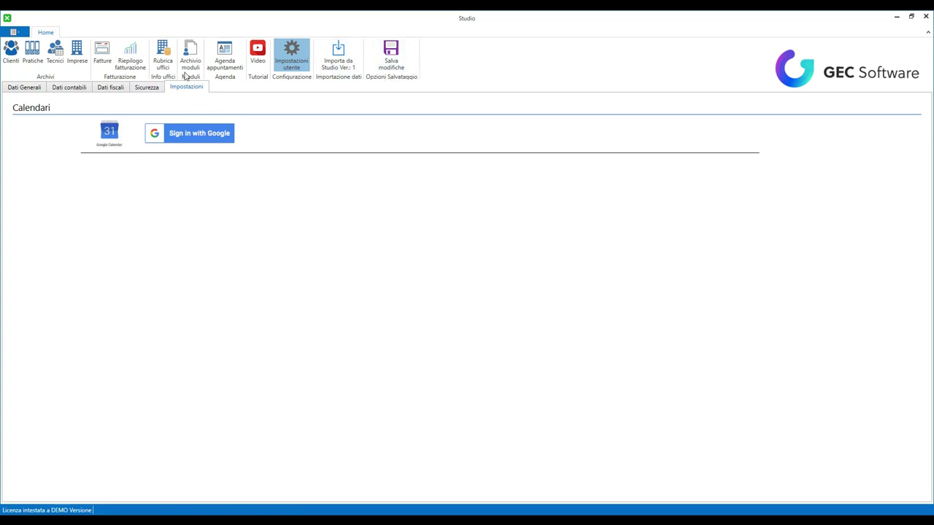
- Open the client's record, check its SCIA and CIL practices, and view its empty identity documents
click(11, 55)
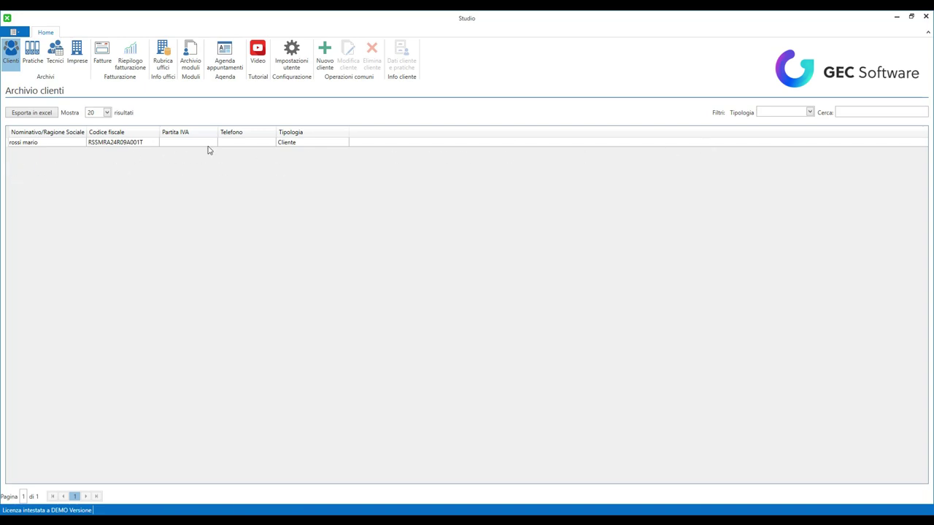
double_click(115, 143)
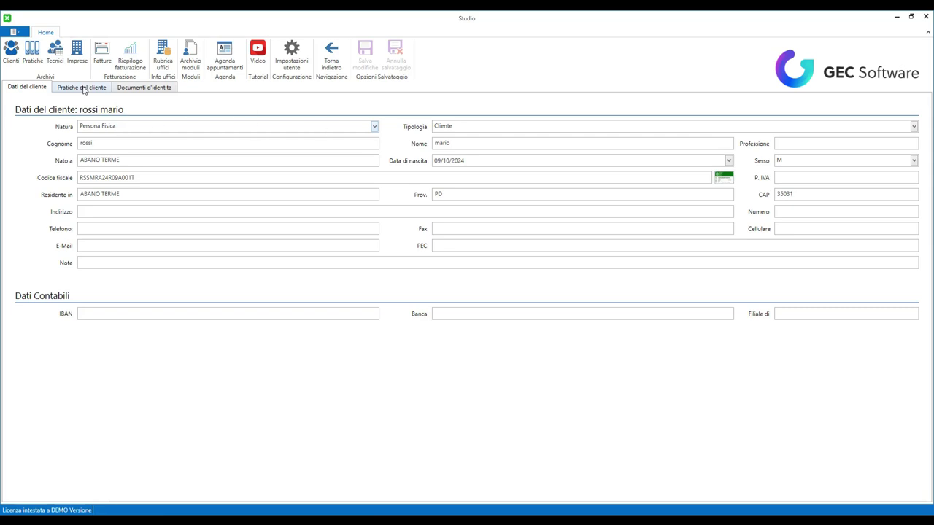
click(79, 88)
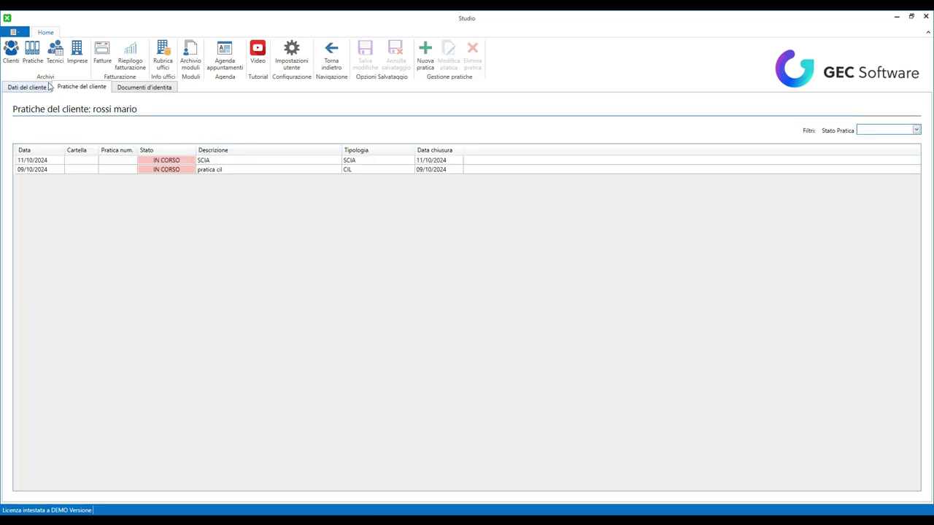
click(129, 87)
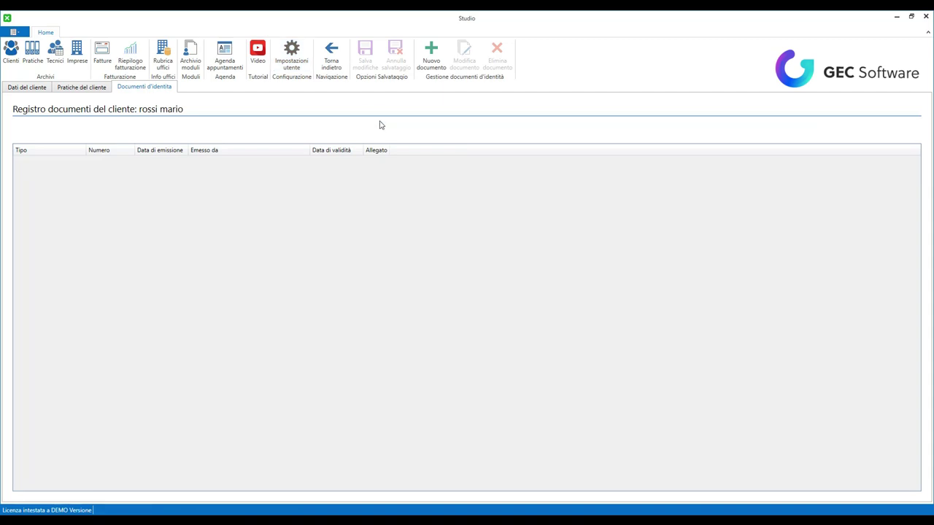
- Add an IDENTITA' identity document dated 29/10/2024 to the client's register
click(432, 55)
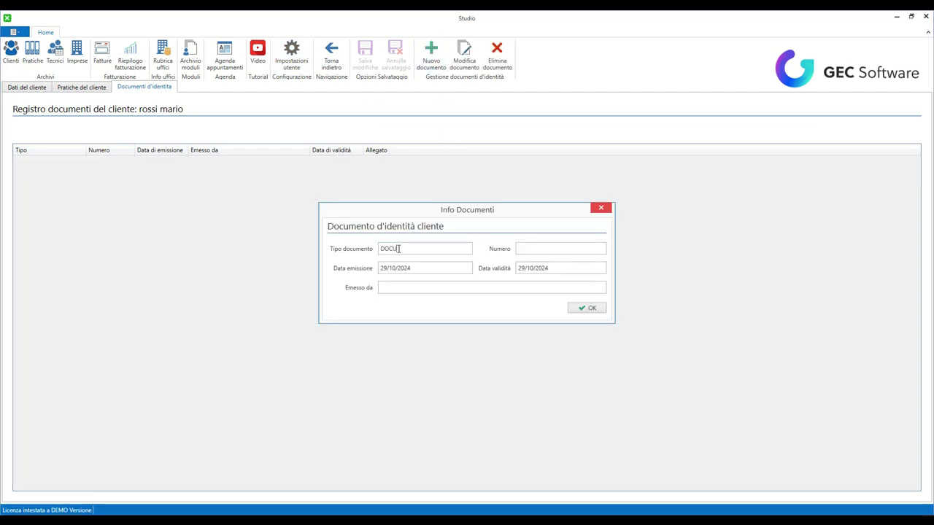
key(BackSpace)
key(BackSpace)
key(BackSpace)
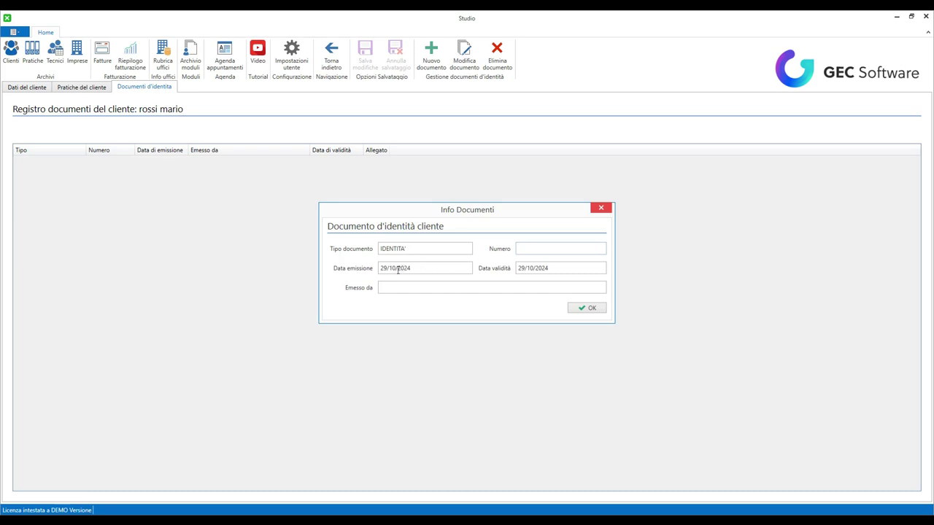
key(Tab)
click(587, 308)
click(386, 165)
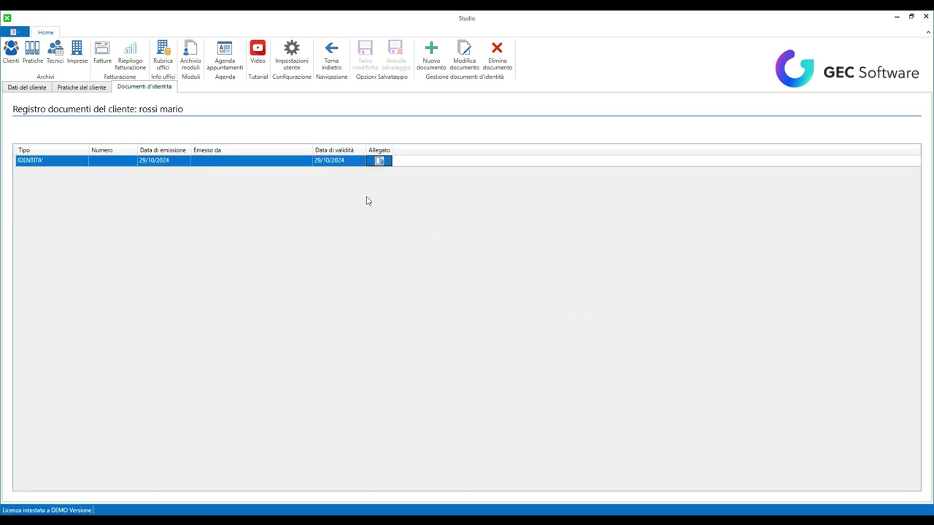
- Attach orto.jpg from the Desktop to the identity document and view the image
click(379, 161)
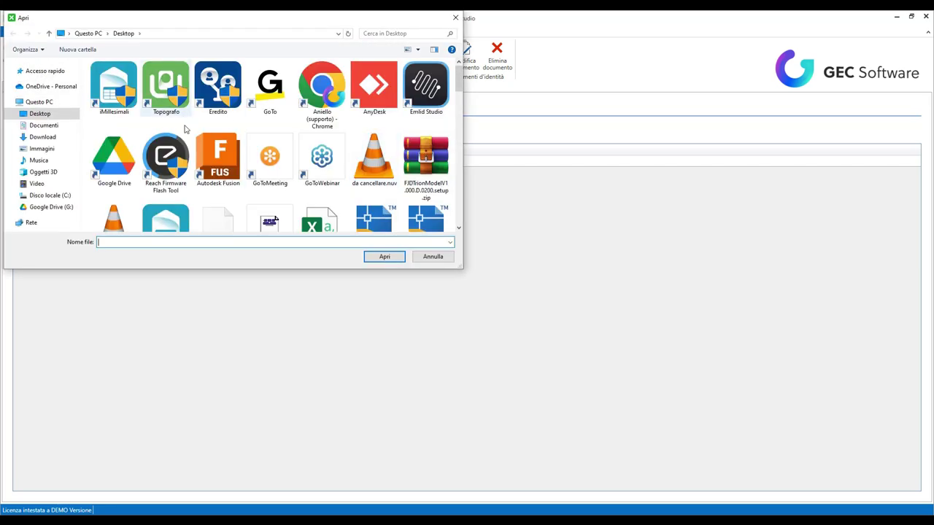
scroll(338, 153, down, 2)
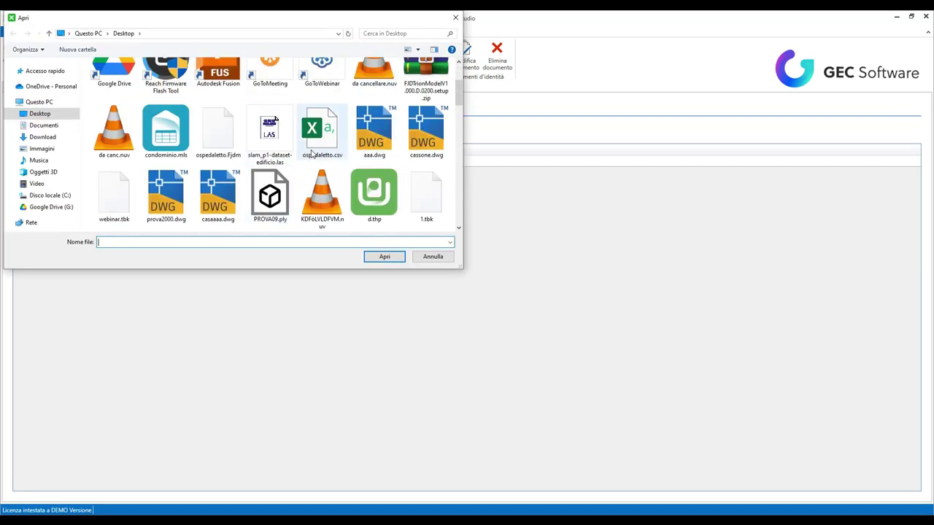
scroll(337, 153, down, 2)
scroll(328, 186, down, 2)
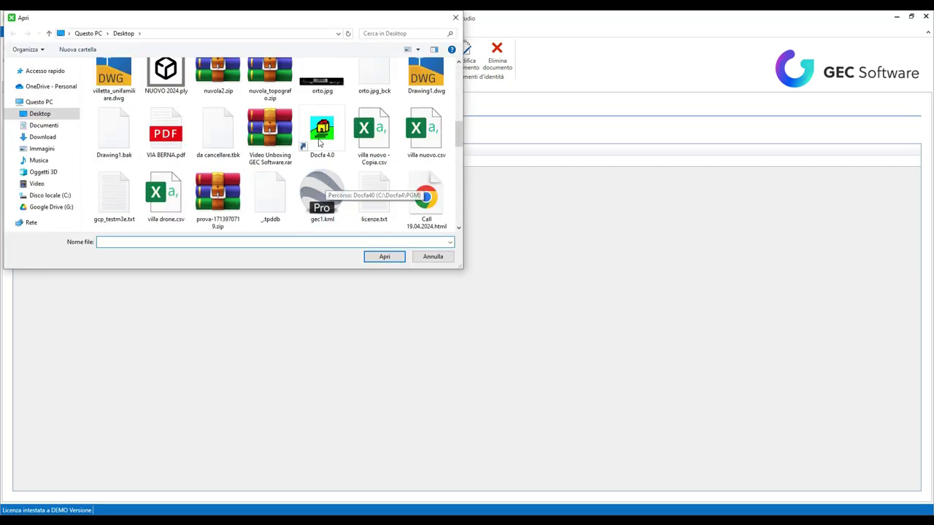
click(322, 80)
click(380, 254)
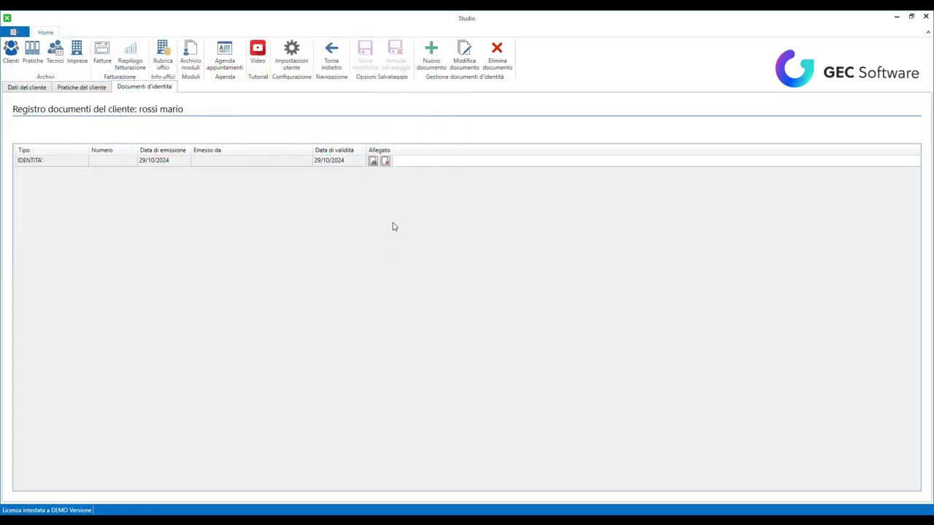
click(372, 162)
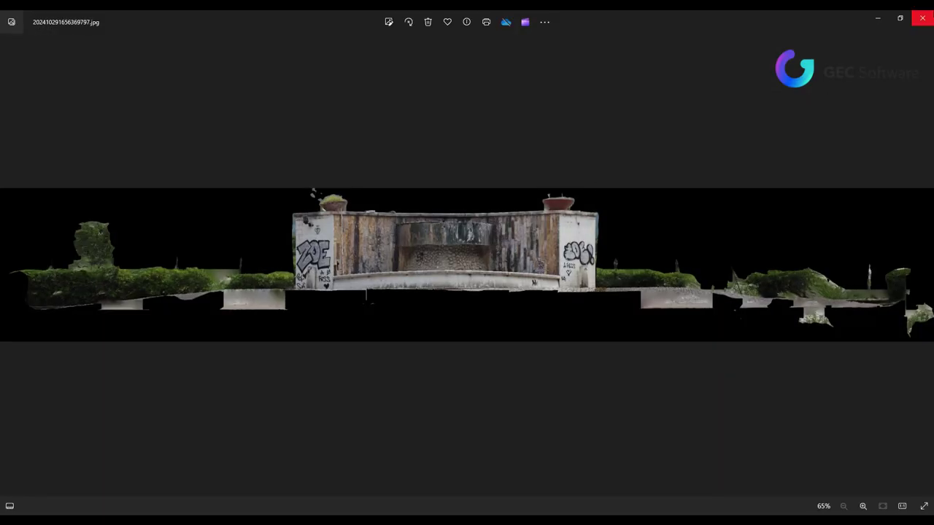
- Close the image viewer and delete the orto.jpg attachment, confirming with Sì
click(923, 17)
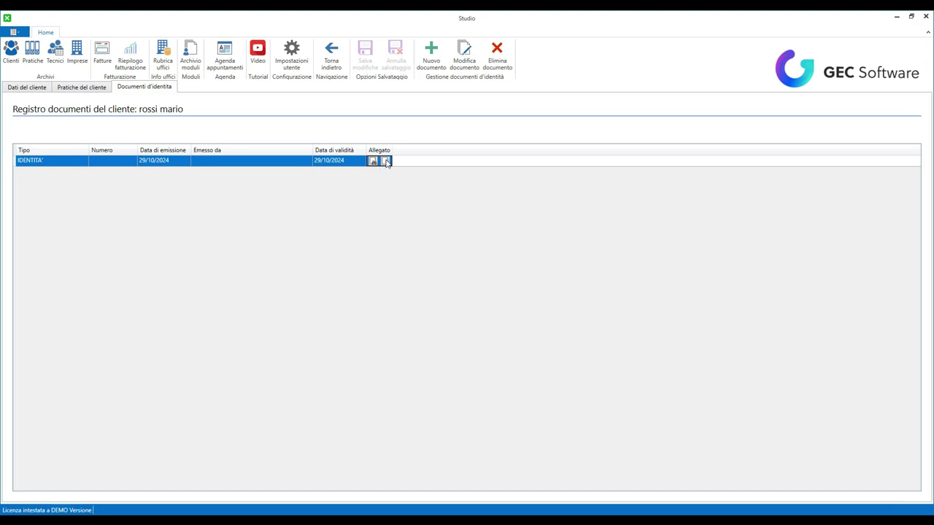
click(386, 162)
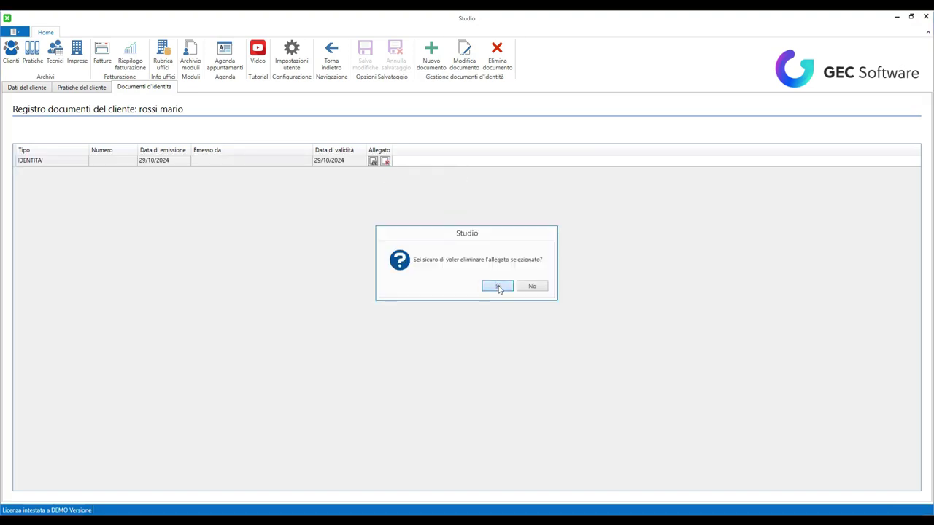
click(497, 285)
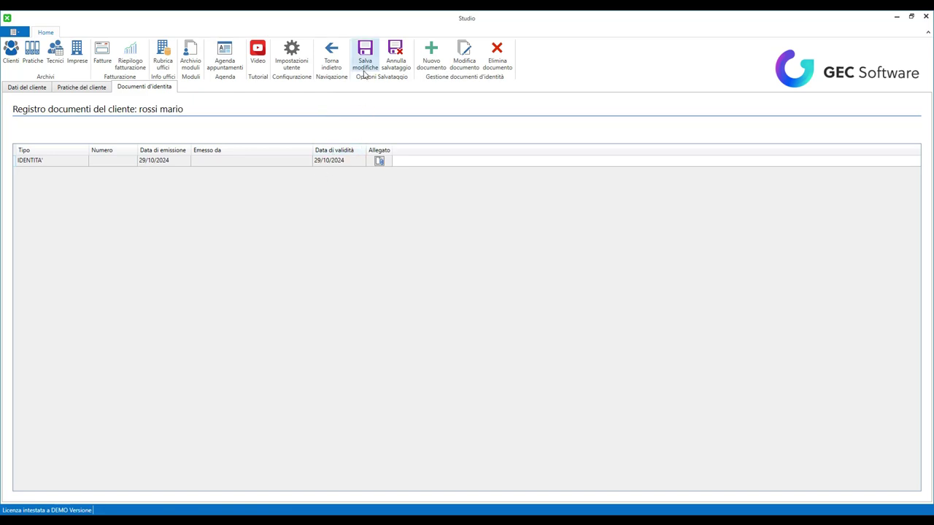
- Start a new practice for the client of type Successione
click(103, 89)
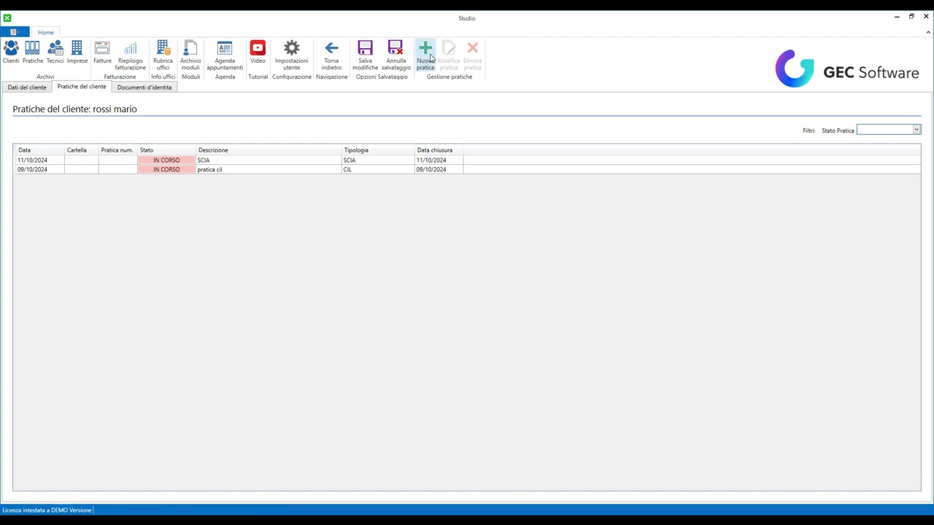
click(425, 57)
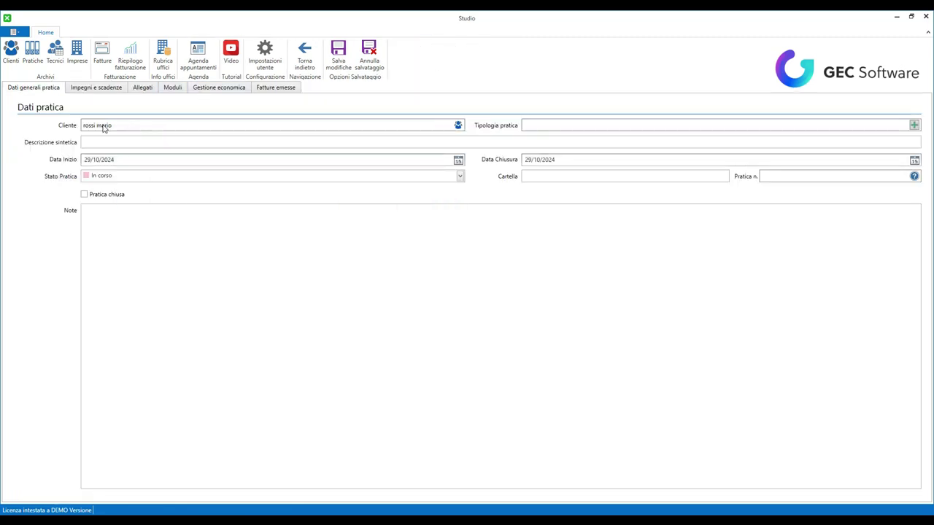
click(913, 125)
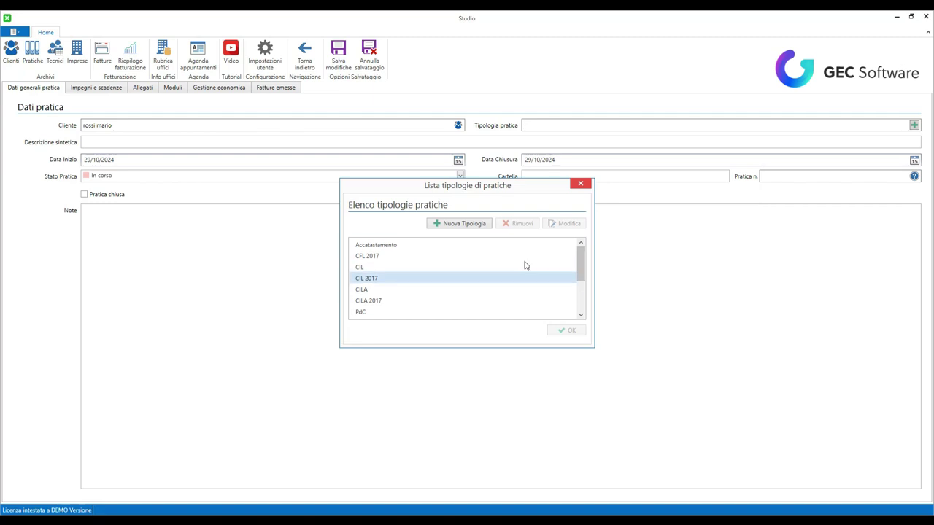
scroll(460, 271, down, 3)
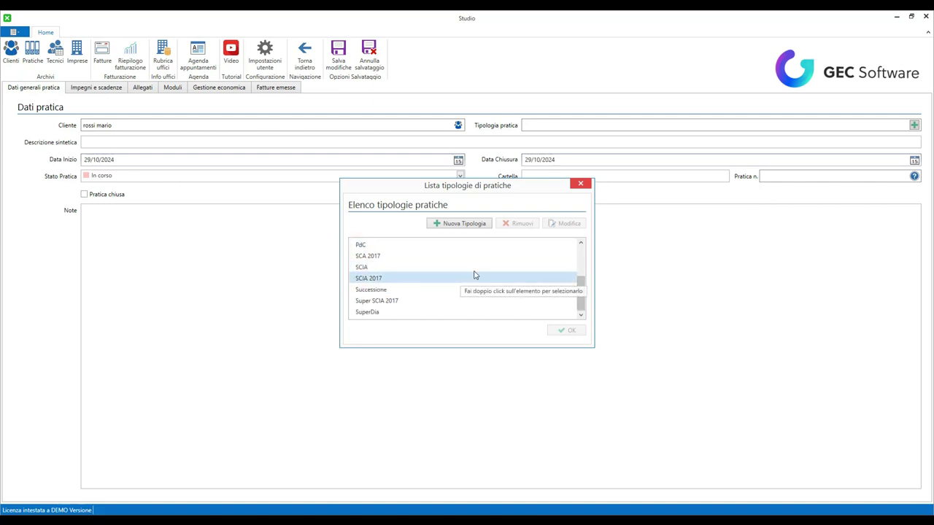
click(398, 290)
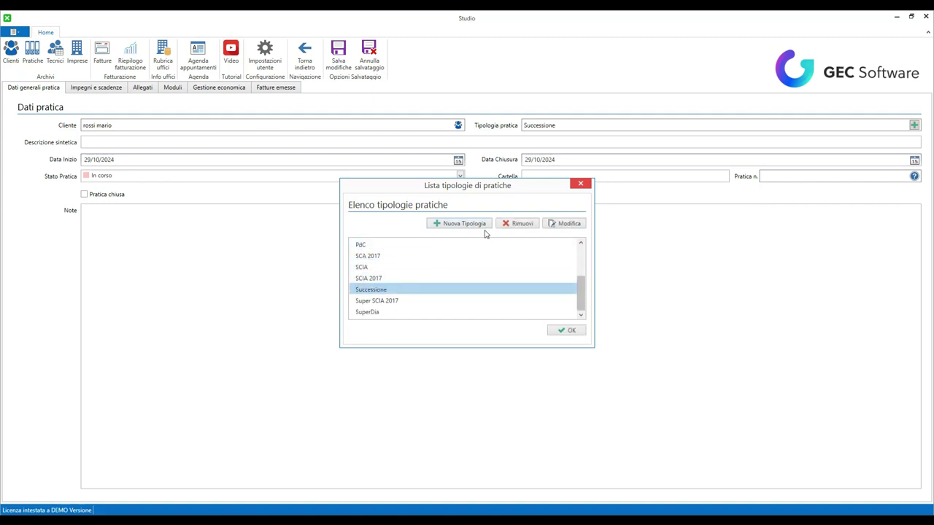
click(569, 333)
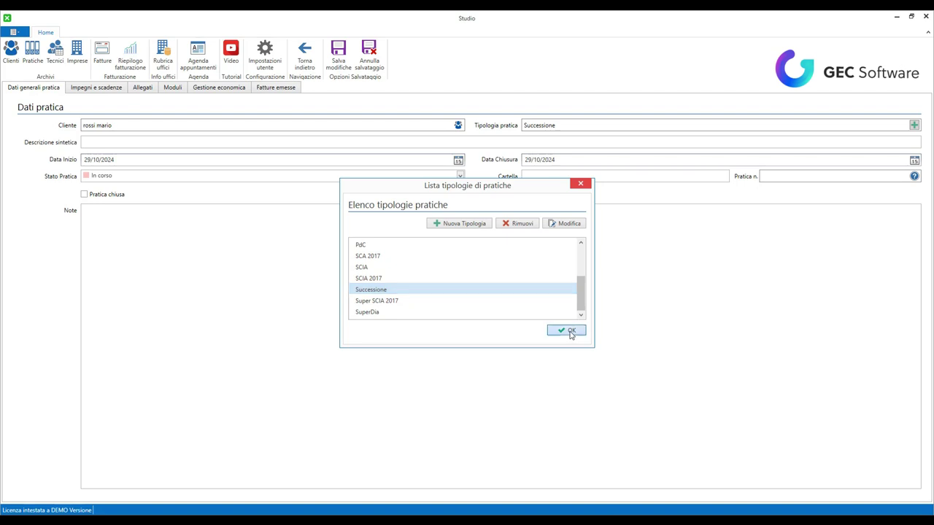
- Describe the practice as SUCCESSIONE, status In corso, number 001, noting missing heirs' documents
click(111, 144)
text(SUC)
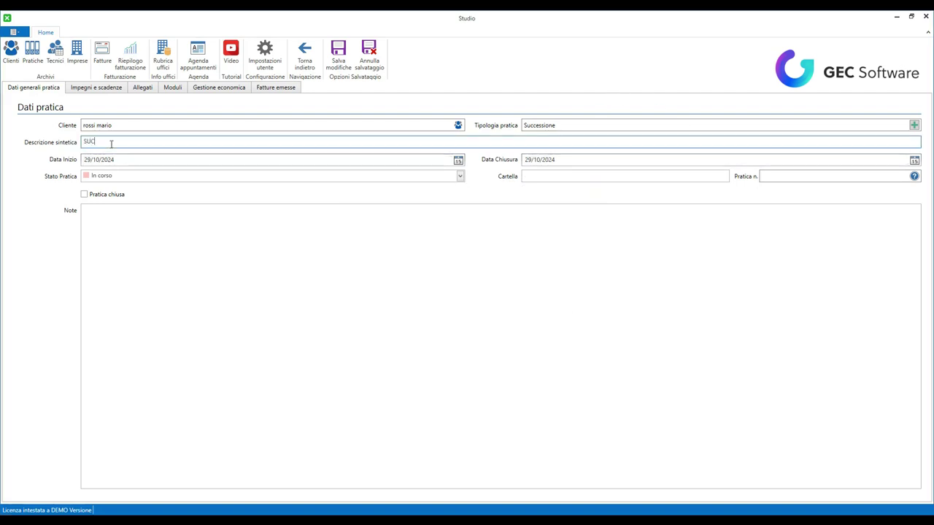
text(CESSIONE)
click(121, 178)
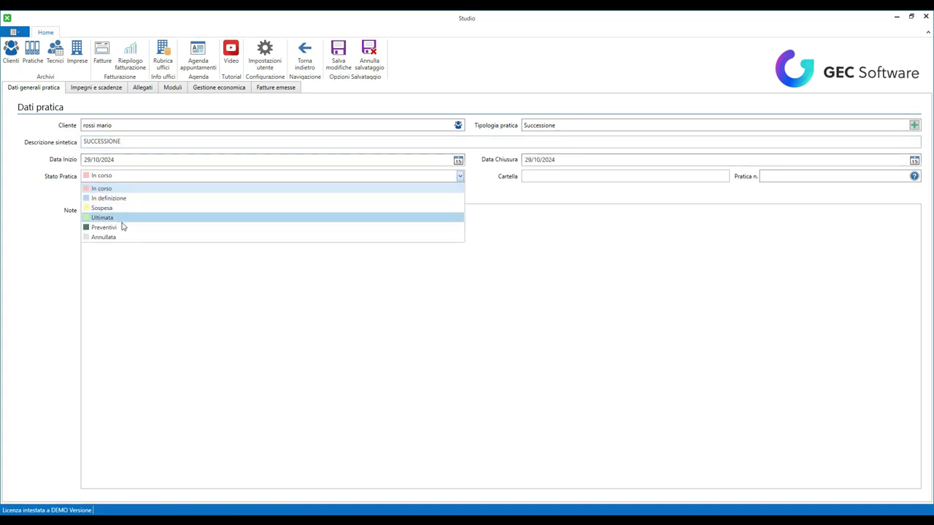
click(154, 274)
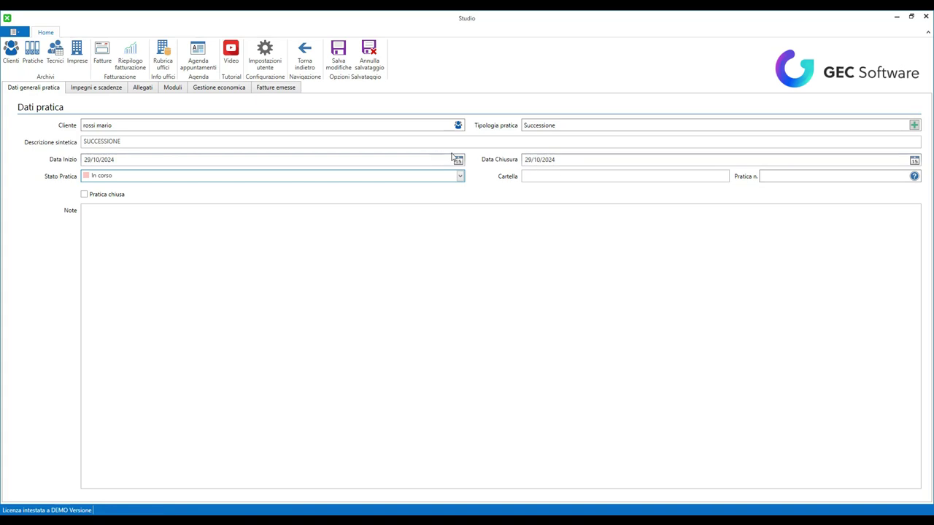
click(720, 179)
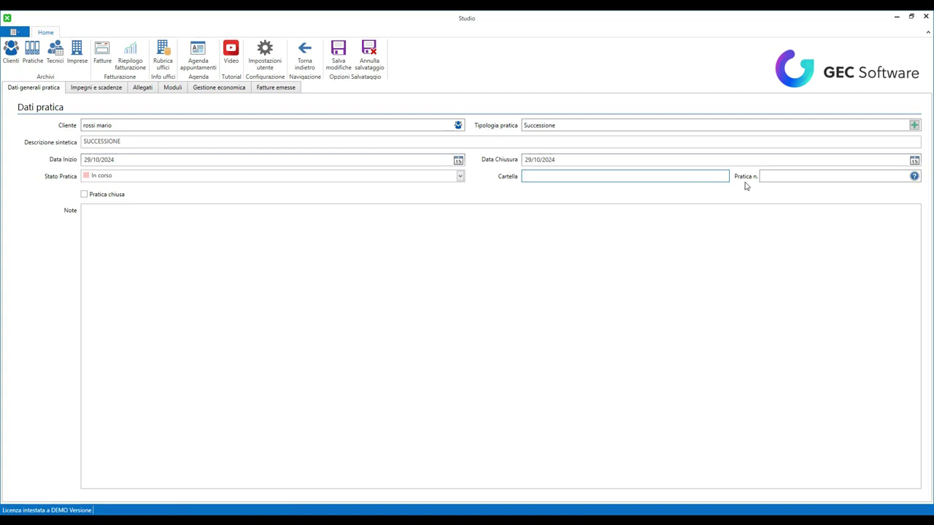
click(829, 179)
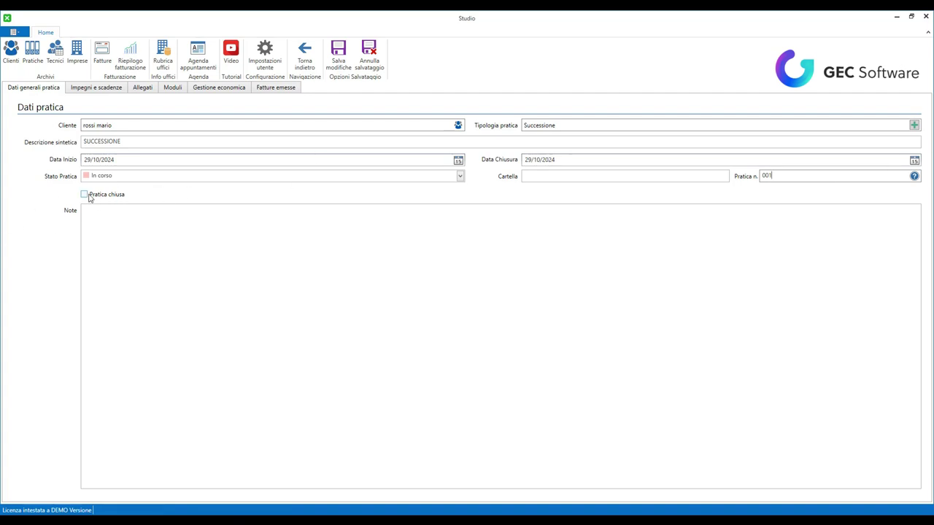
click(129, 236)
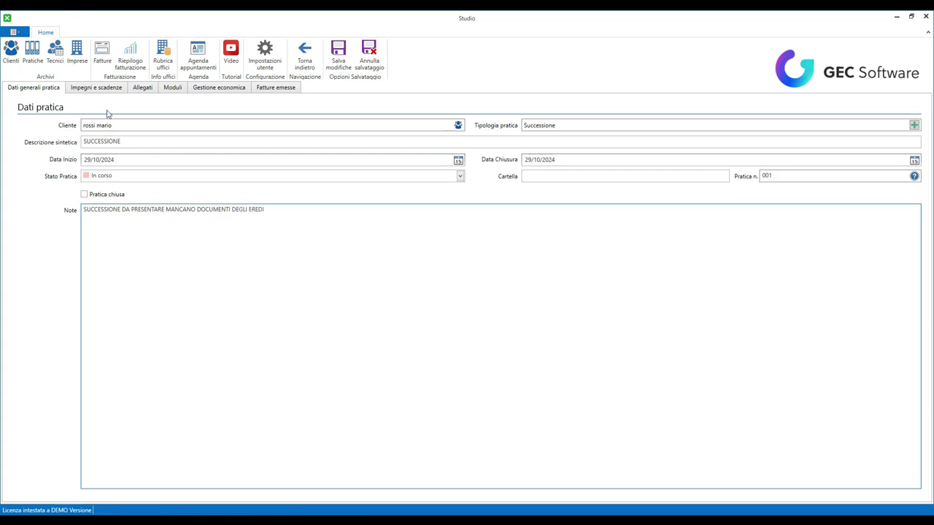
click(106, 88)
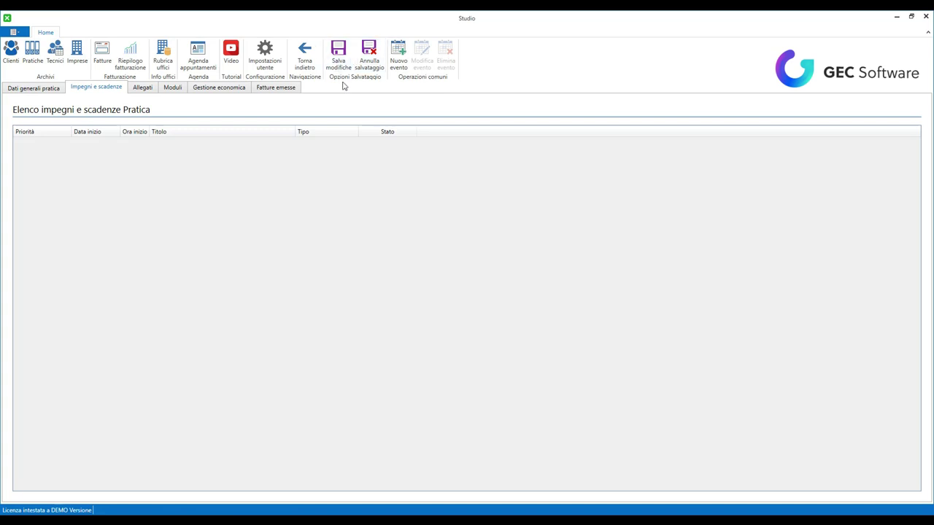
- Add an APPUNTAMENTO event as an Impegno in agenda with Media priority at location STUDIO
click(398, 55)
click(439, 210)
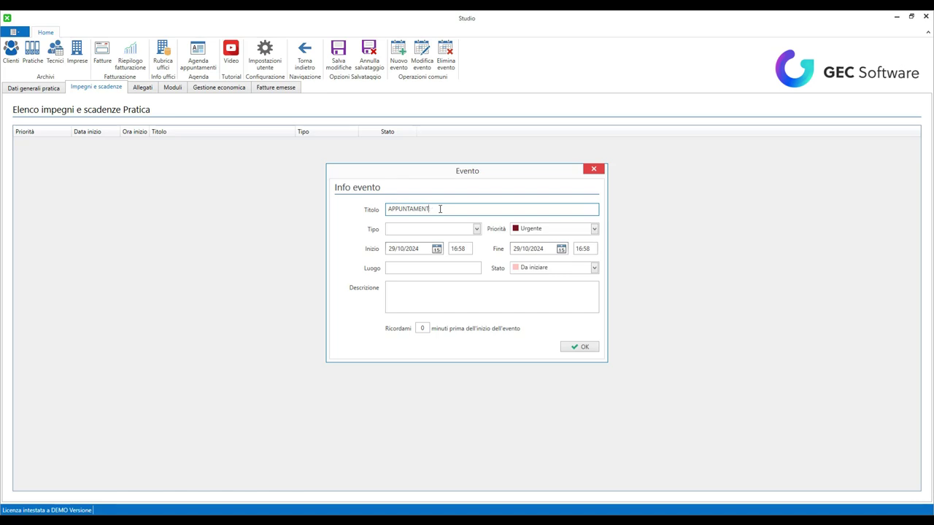
key(Tab)
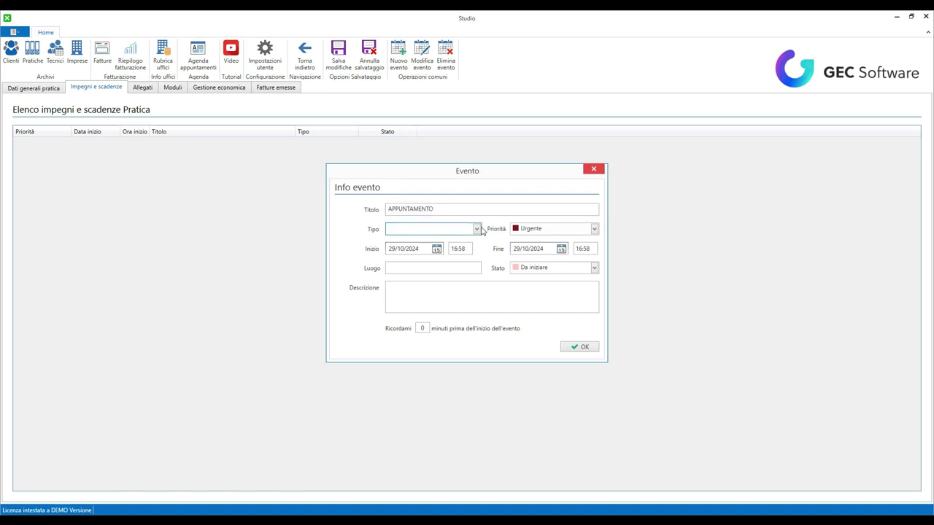
click(477, 229)
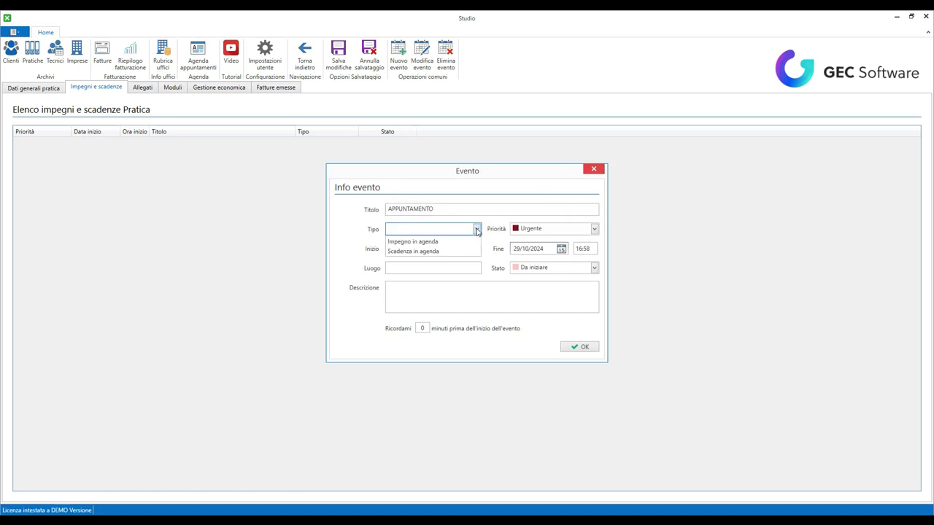
click(440, 245)
click(594, 229)
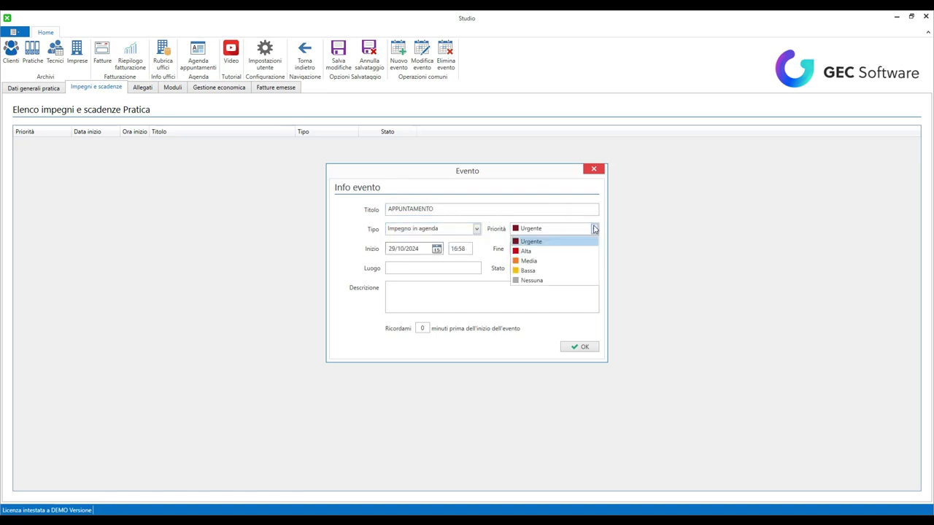
click(529, 261)
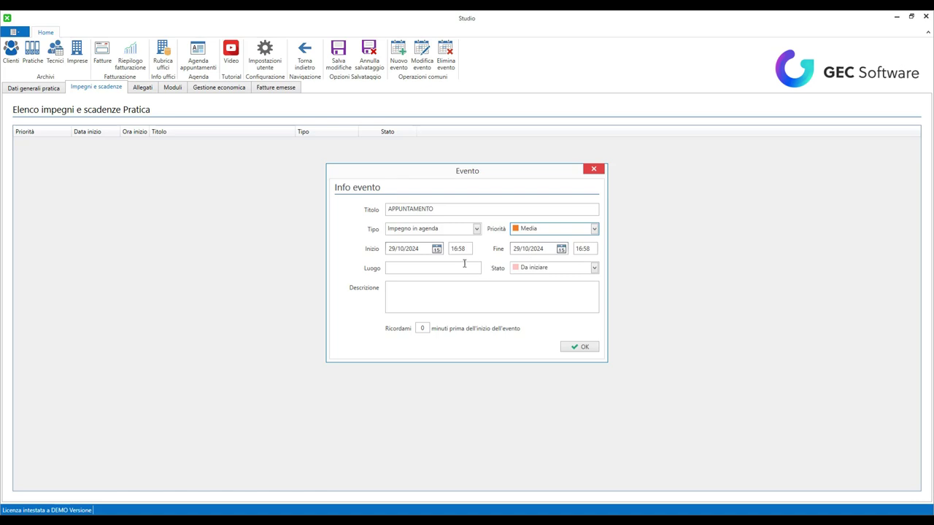
click(464, 265)
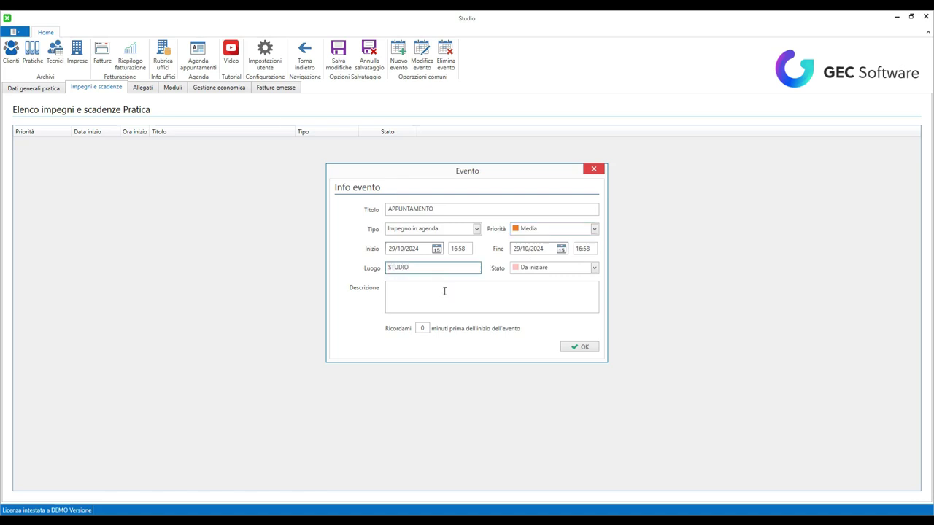
click(443, 291)
click(424, 328)
click(584, 347)
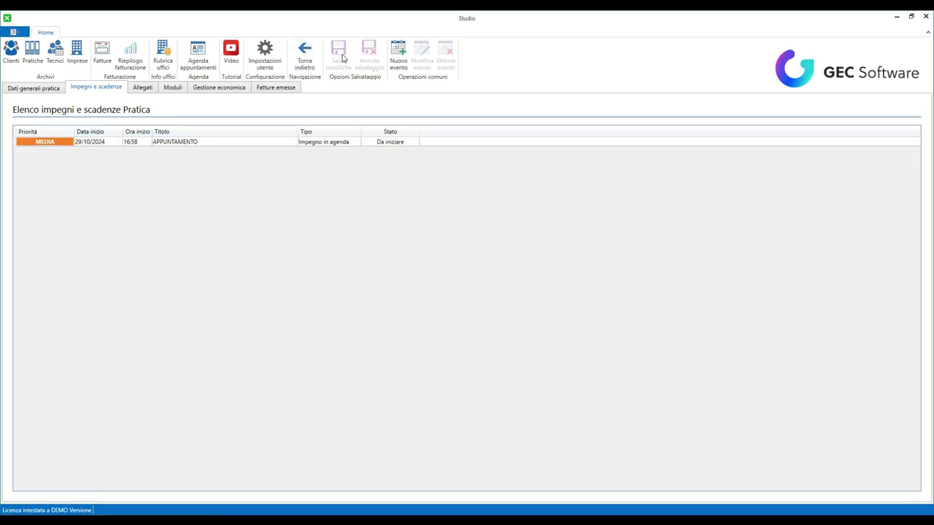
- Delete the 16:58 APPUNTAMENTO from the 29 October agenda, then show the practices archive
click(191, 63)
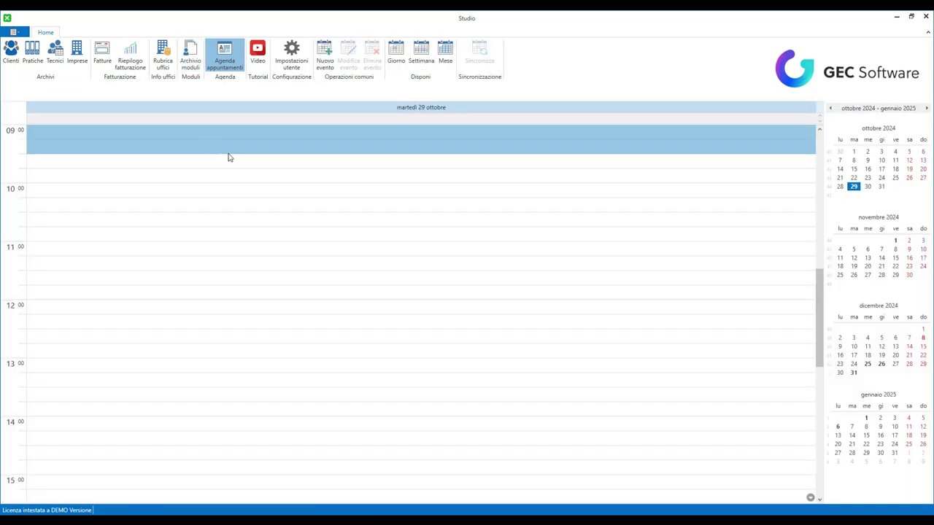
scroll(284, 189, down, 4)
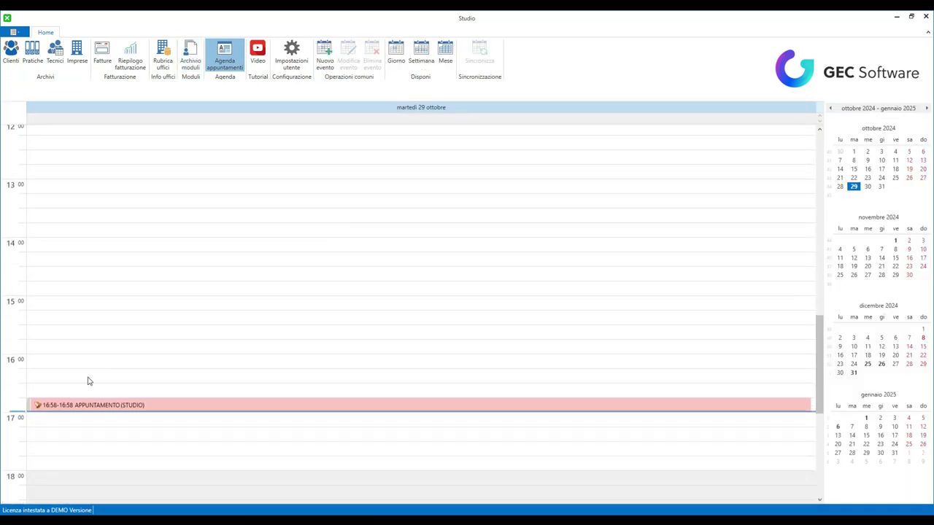
click(150, 410)
key(Delete)
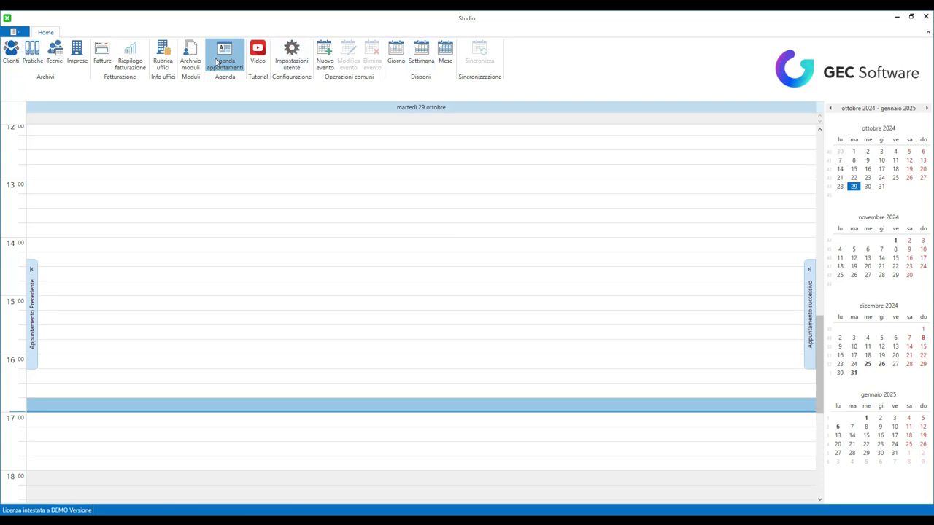
click(33, 57)
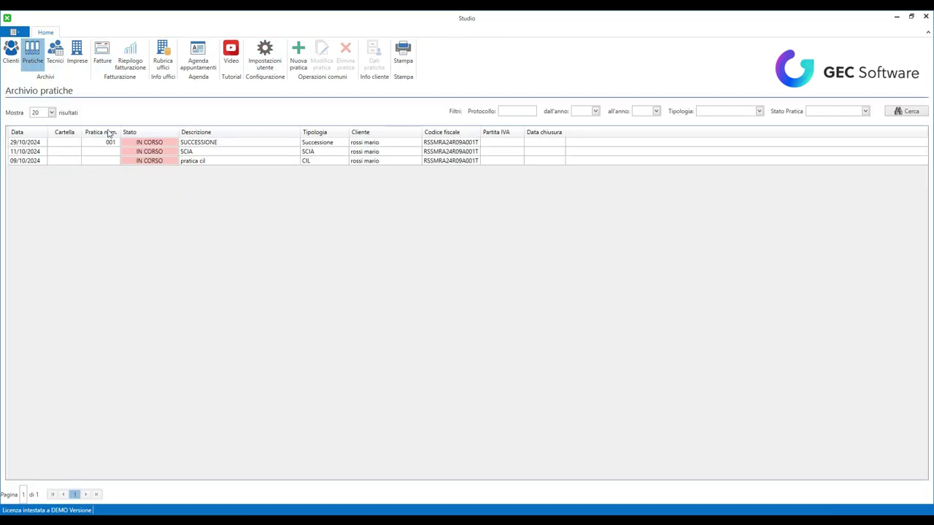
- Open the SUCCESSIONE practice and attach VIA BERNA.pdf in its Allegati
double_click(290, 147)
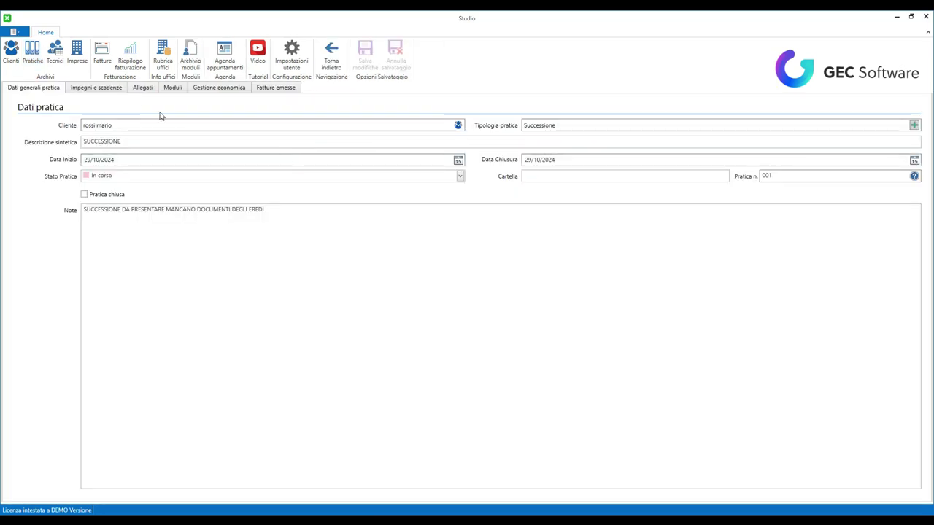
click(116, 88)
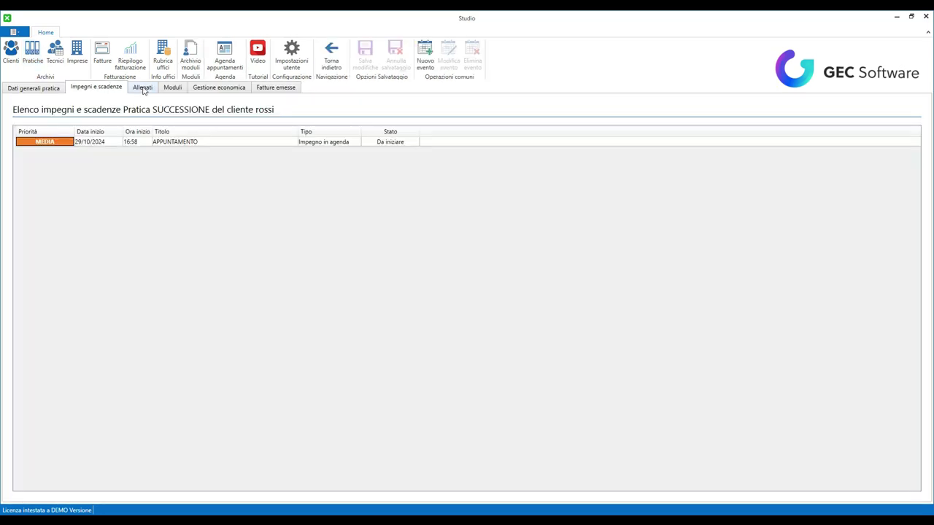
click(143, 88)
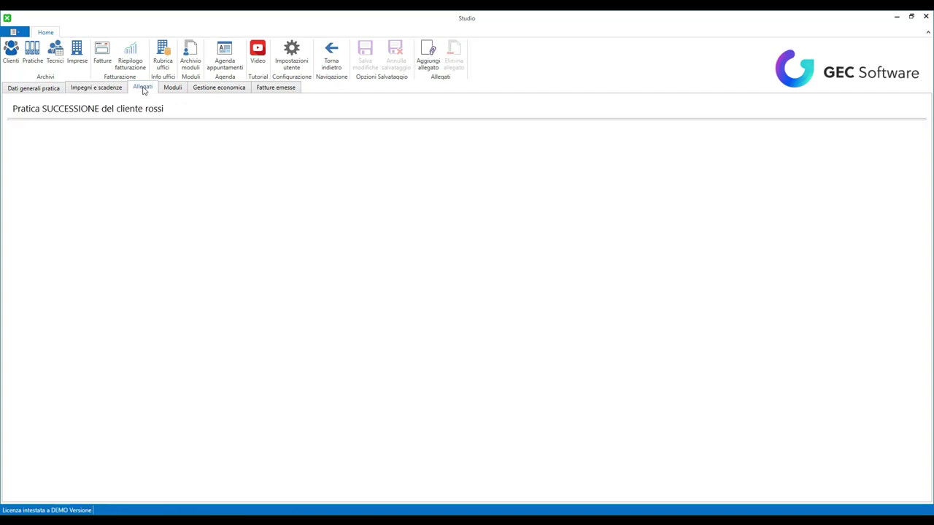
click(421, 61)
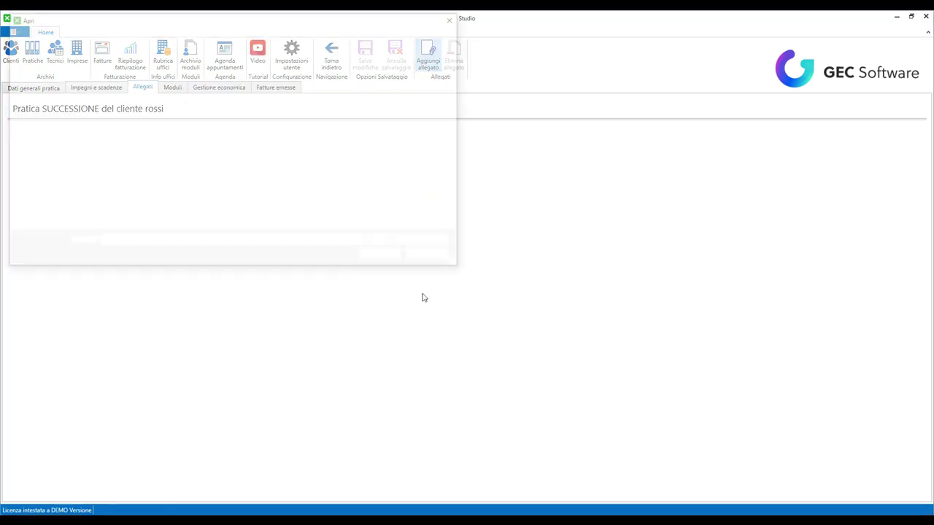
scroll(422, 196, down, 3)
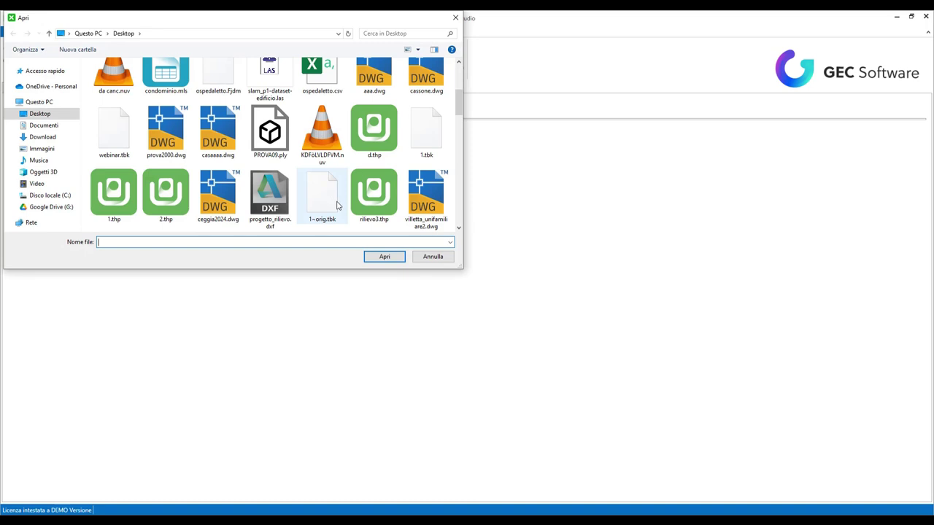
scroll(359, 180, down, 2)
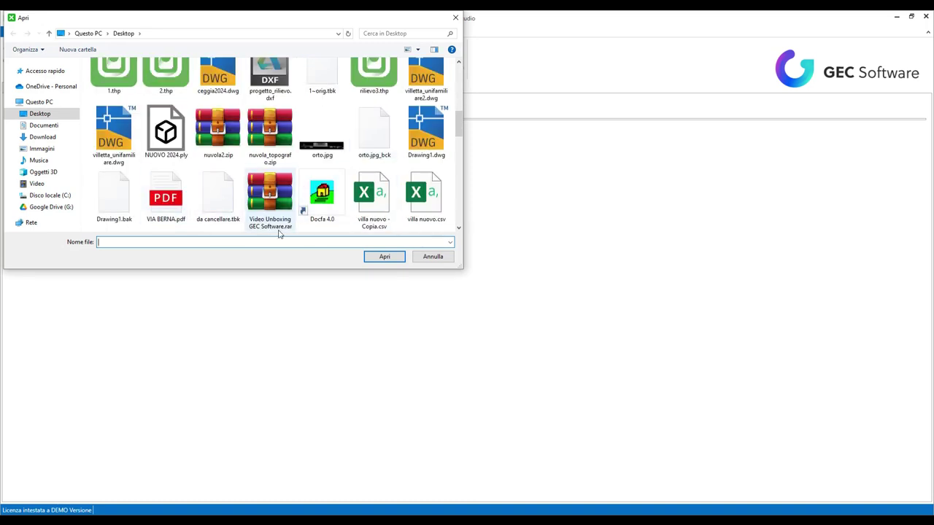
click(183, 210)
click(368, 256)
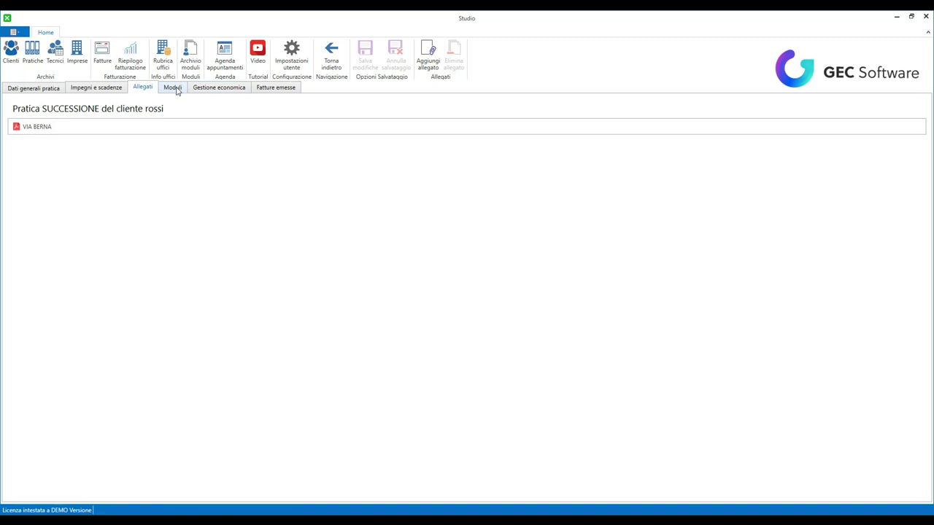
- Preview the VIA BERNA PDF, delete the attachment, and show the Moduli list
double_click(141, 128)
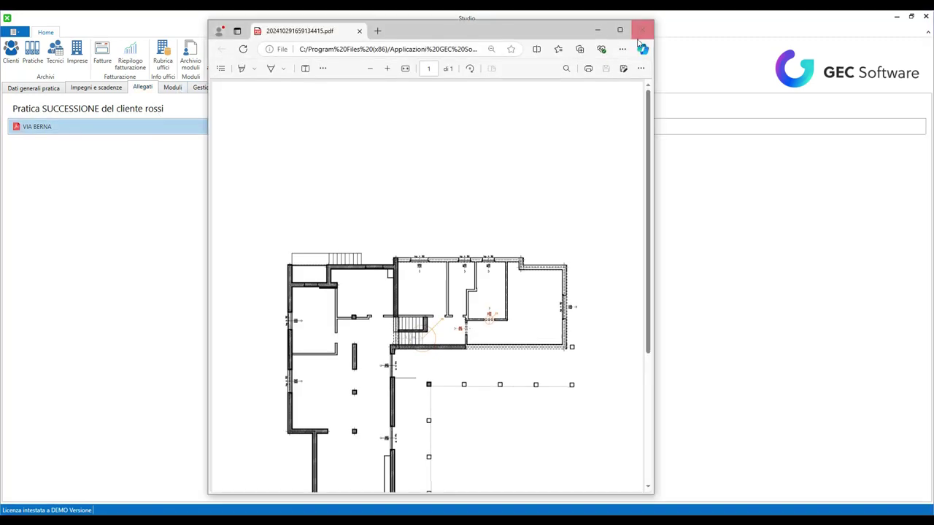
scroll(536, 167, down, 1)
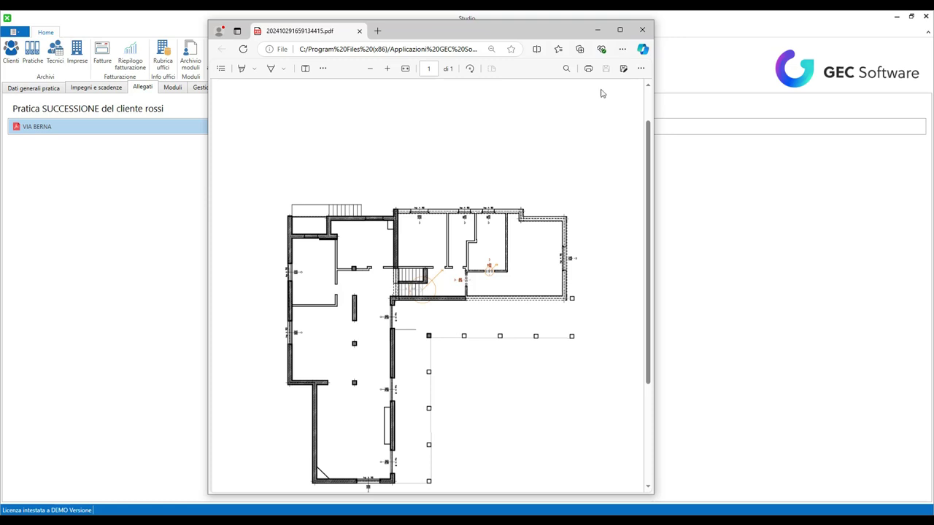
click(640, 35)
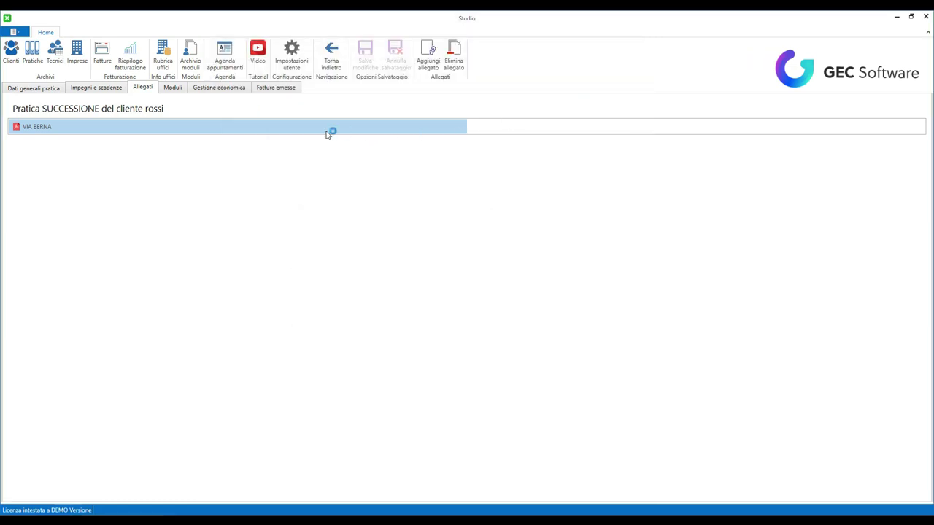
click(454, 72)
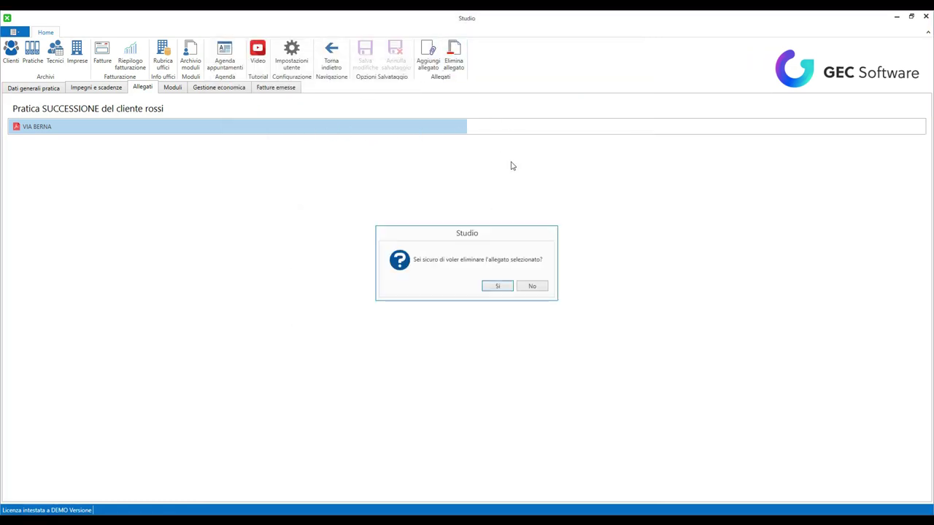
click(497, 286)
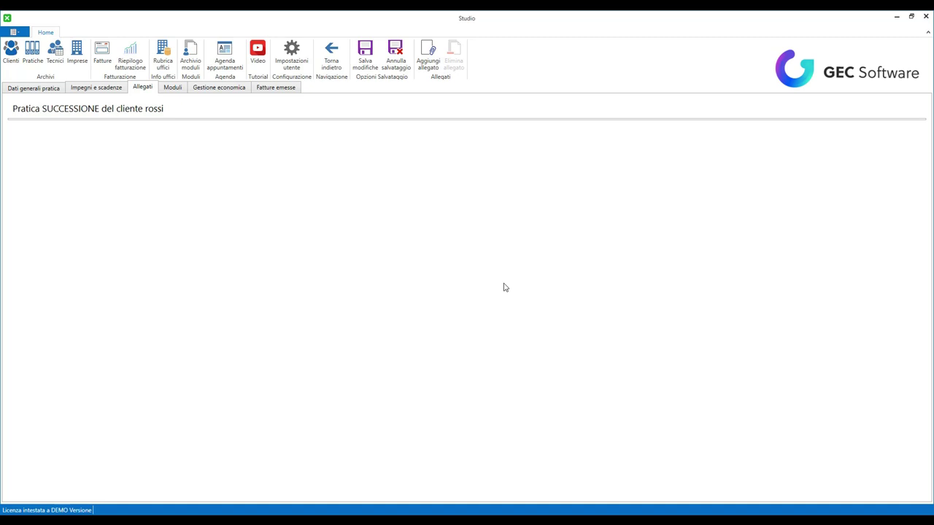
click(179, 91)
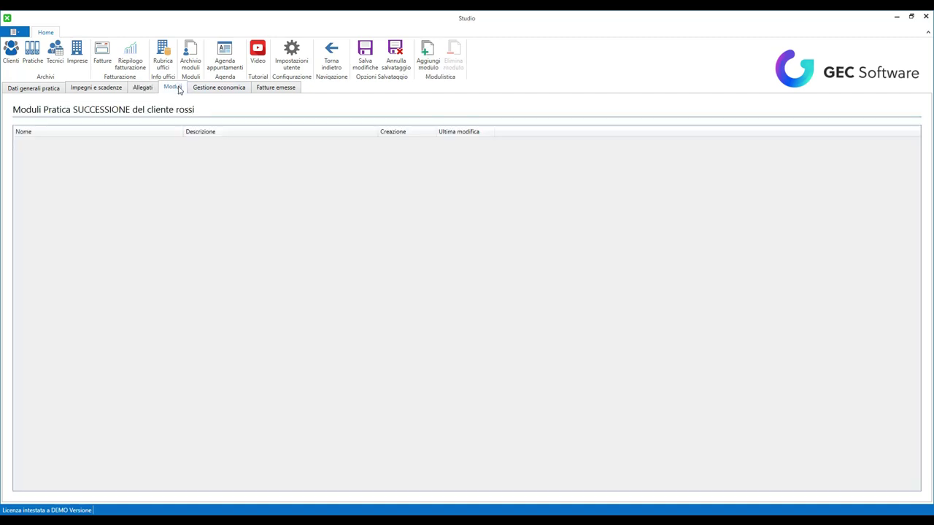
- Browse the SCIA 2 folder in the form template library, then return to the practices archive
click(430, 64)
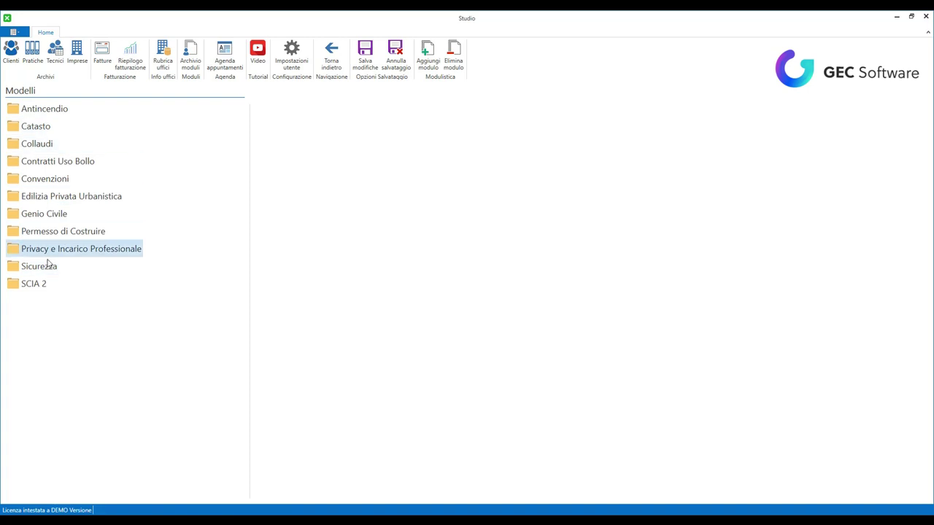
click(42, 284)
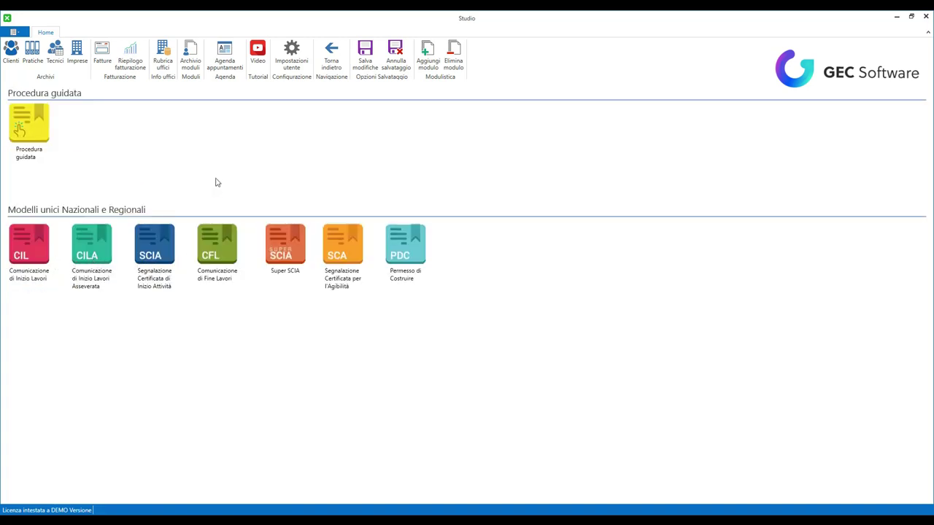
click(331, 66)
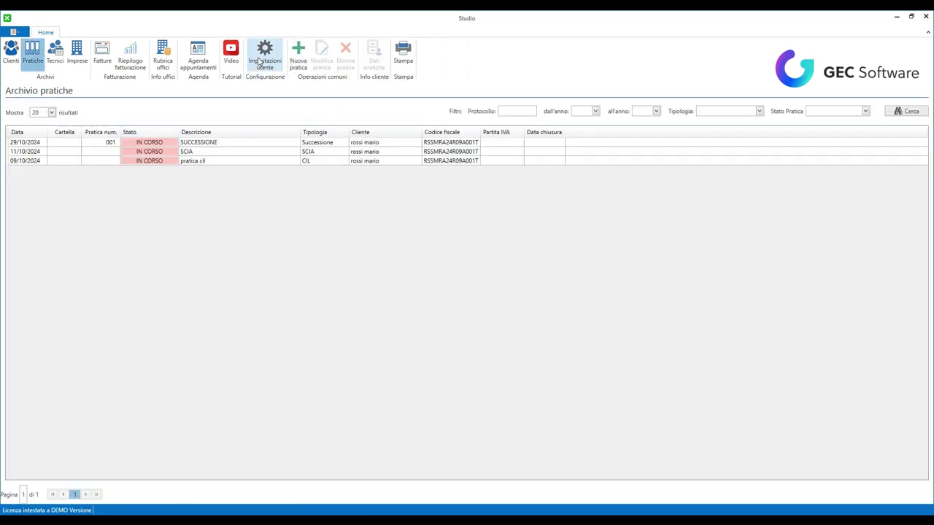
- Add a SUCCESSIONE economic entry with unit amount 25 and new description PREVENTIVO
click(202, 143)
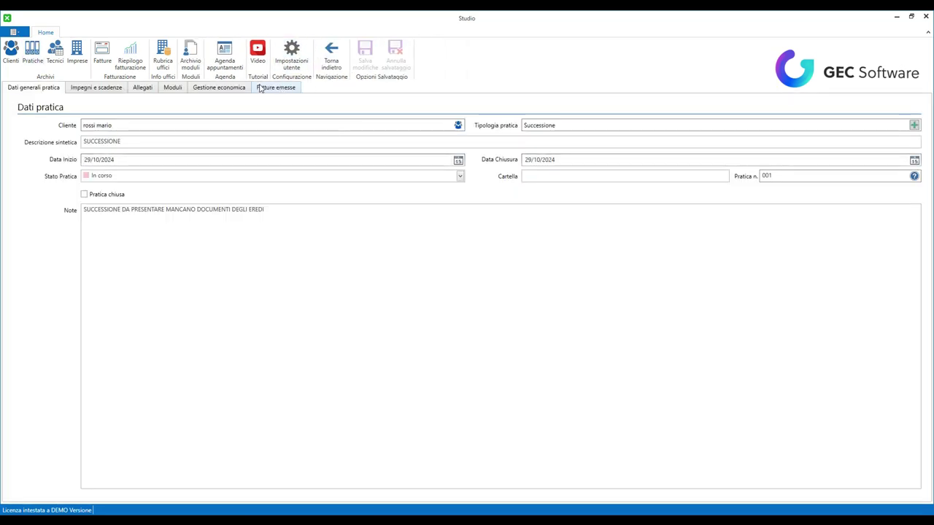
click(215, 89)
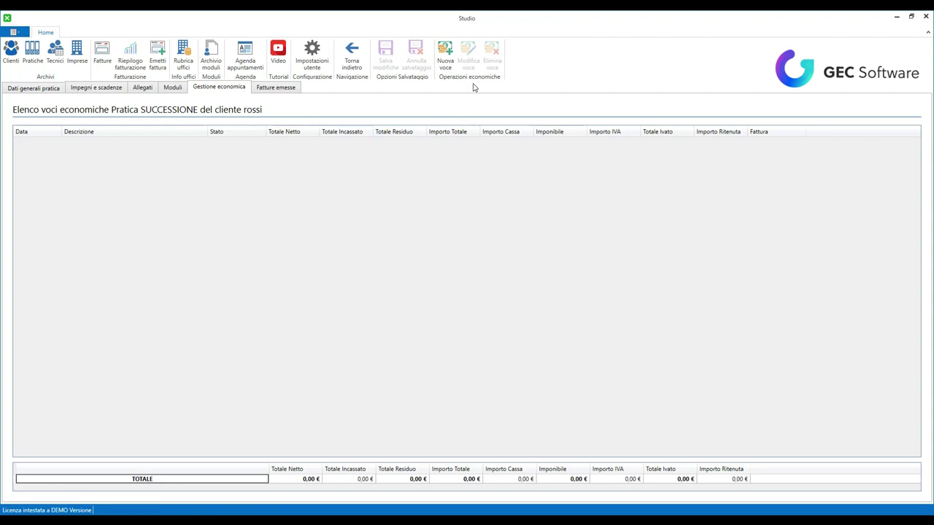
click(443, 53)
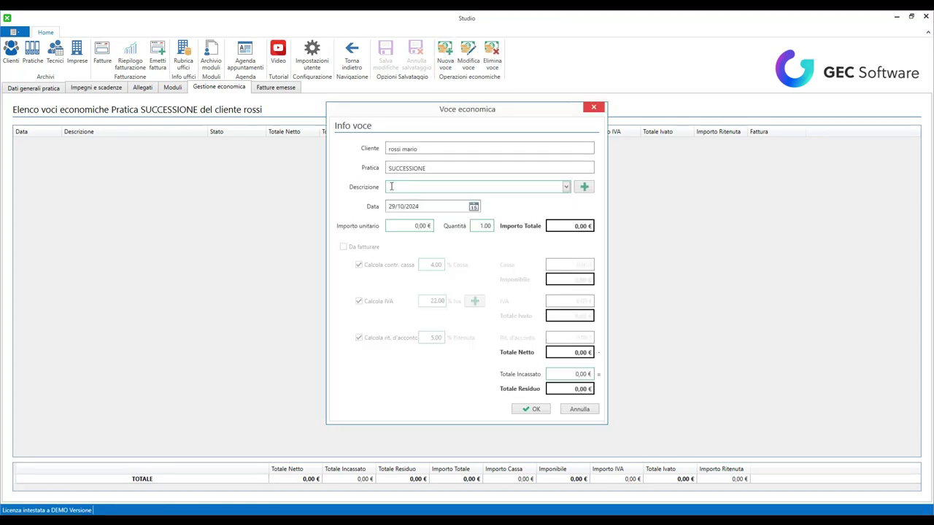
click(566, 187)
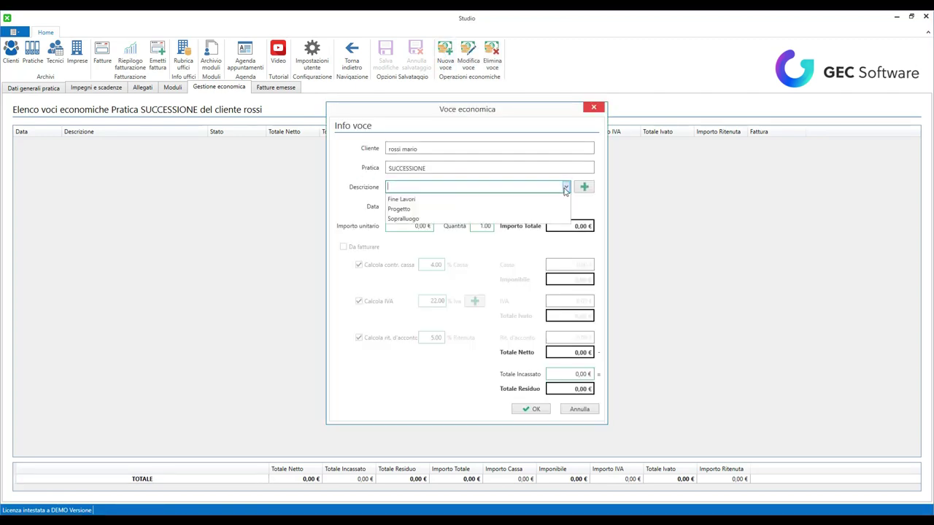
click(411, 218)
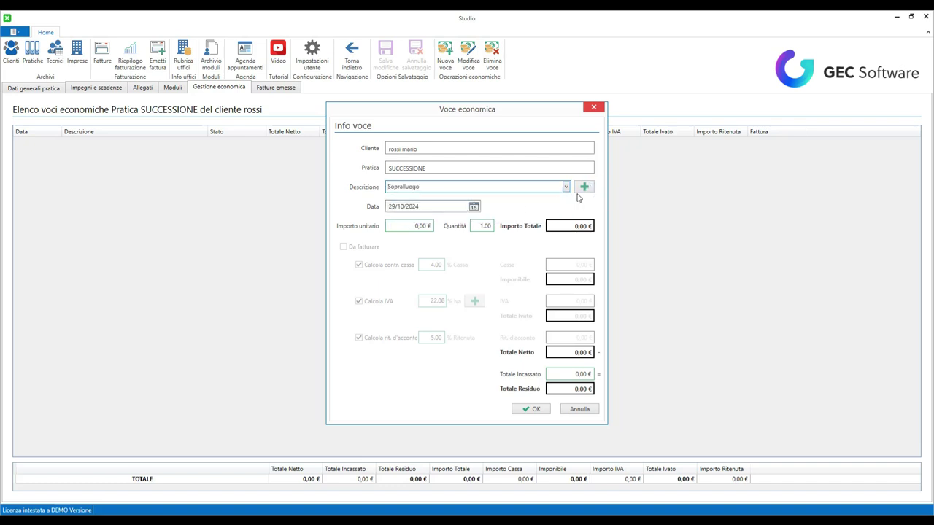
click(401, 227)
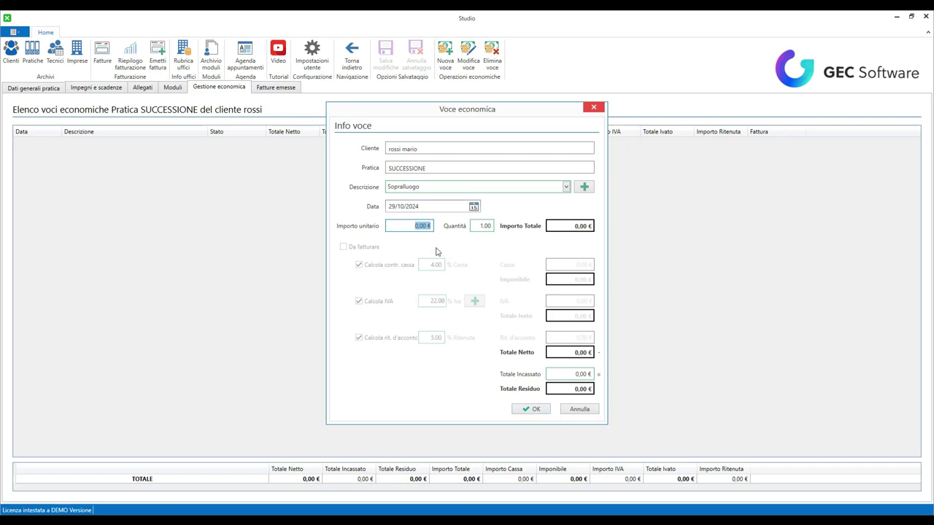
text(25)
click(583, 187)
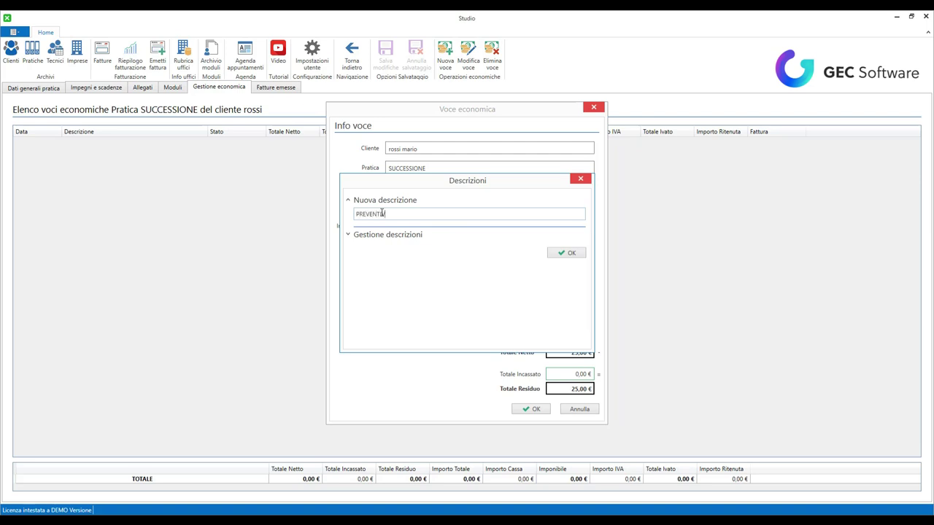
click(562, 253)
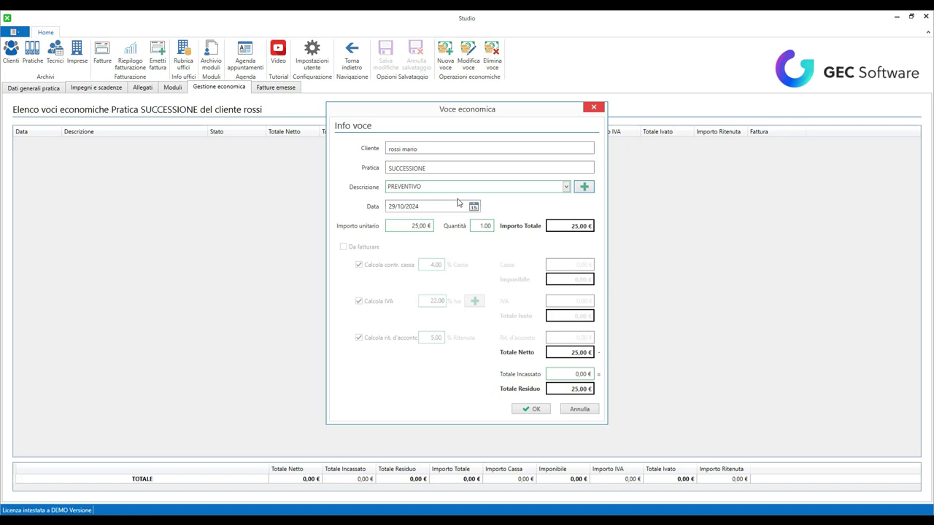
click(535, 409)
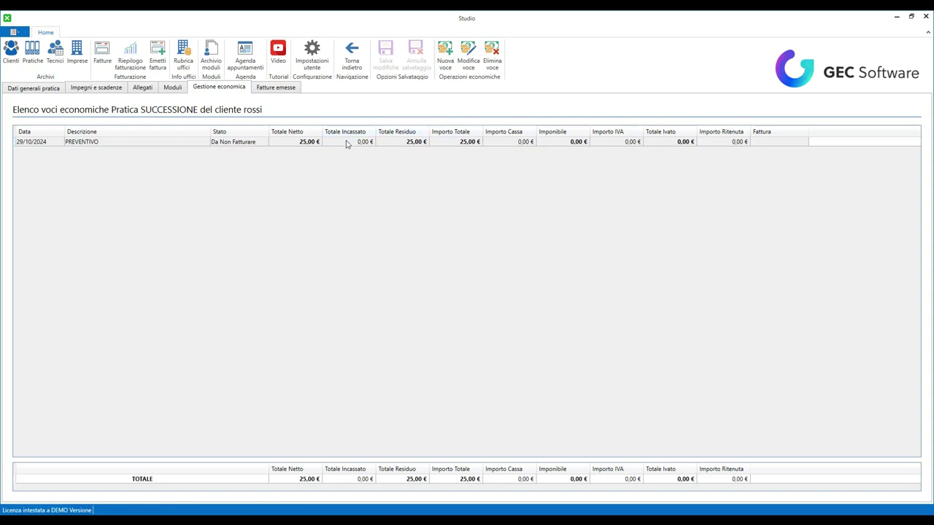
- Start a new invoice, cancel its line item and discard it, then show the economic entries
click(293, 90)
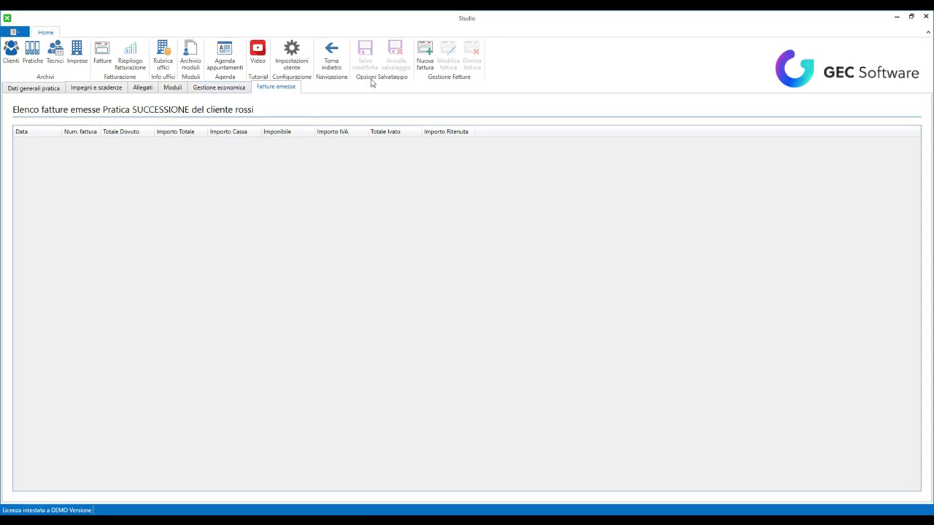
click(425, 55)
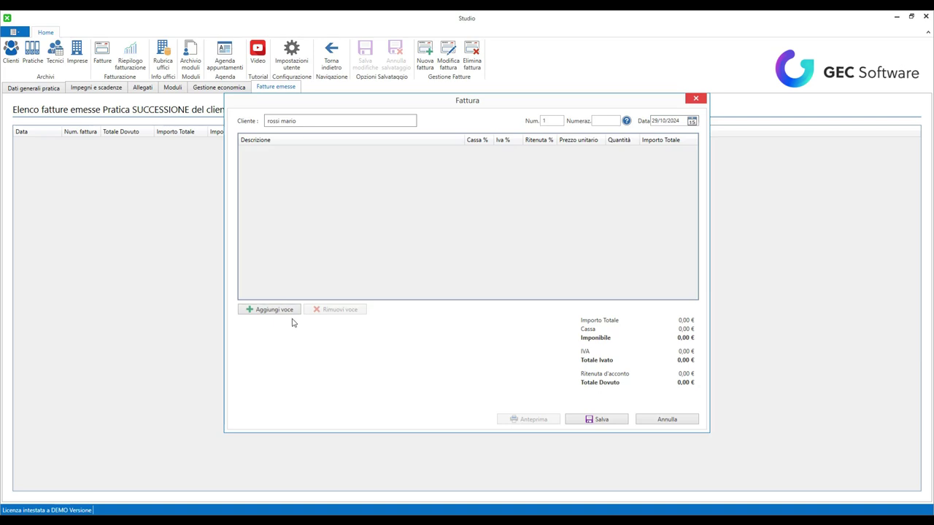
click(270, 309)
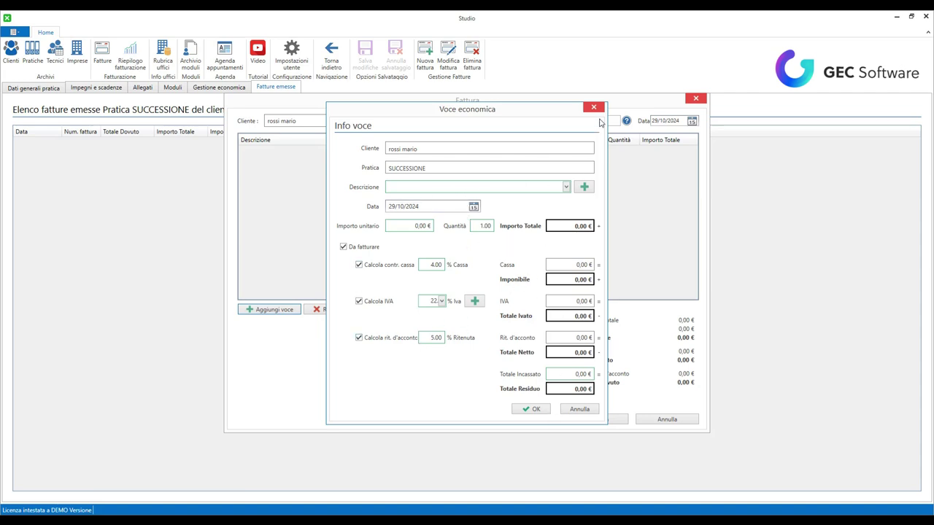
click(581, 410)
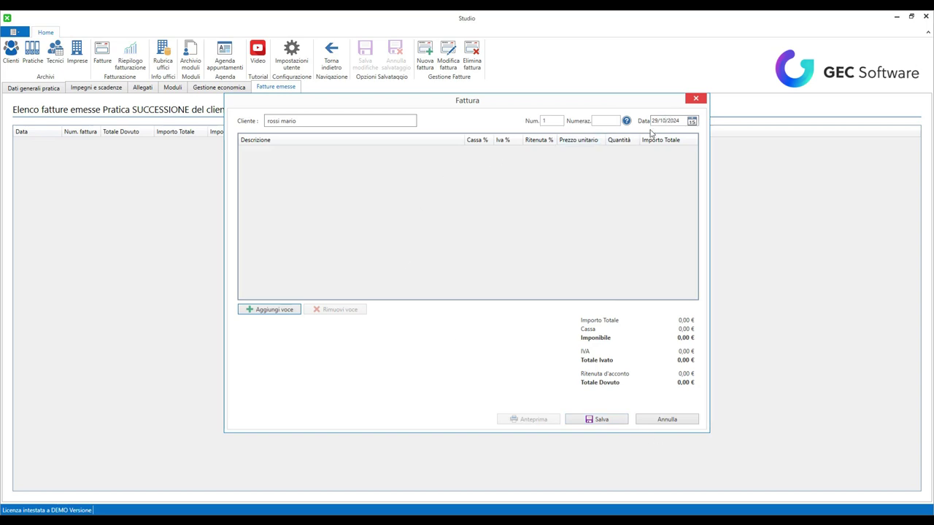
click(667, 420)
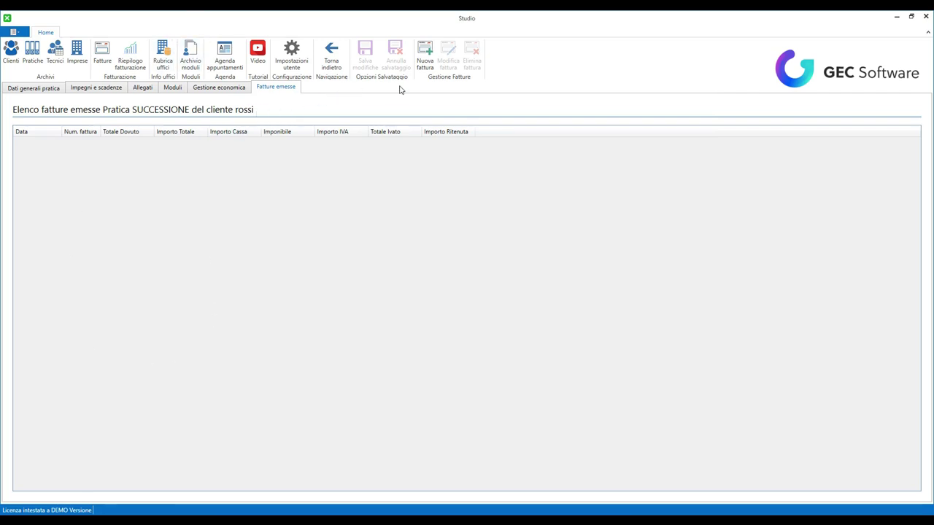
click(219, 89)
- Mark the PREVENTIVO economic entry as Da fatturare
click(233, 144)
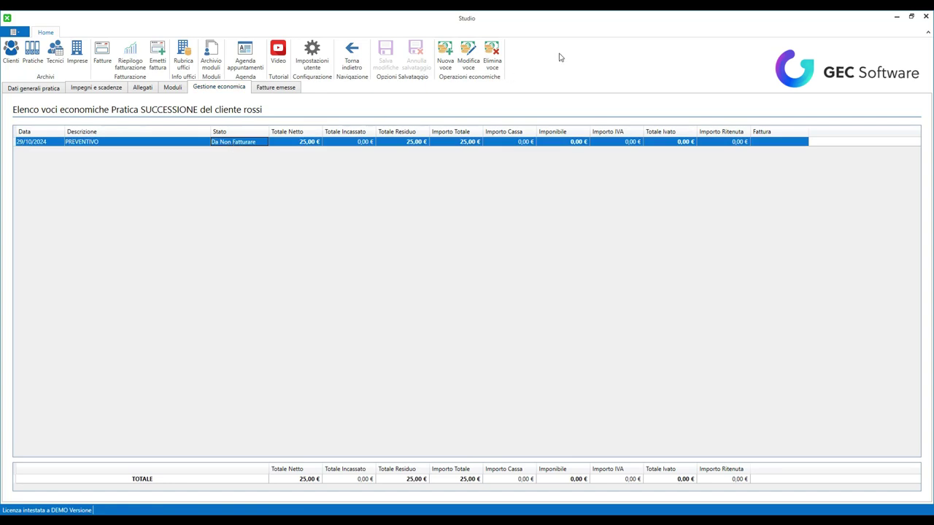
double_click(387, 141)
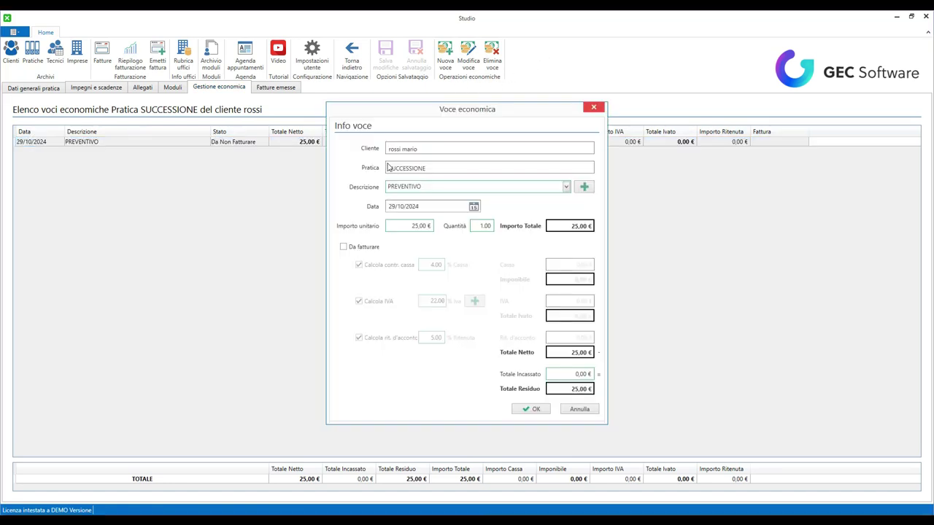
click(353, 249)
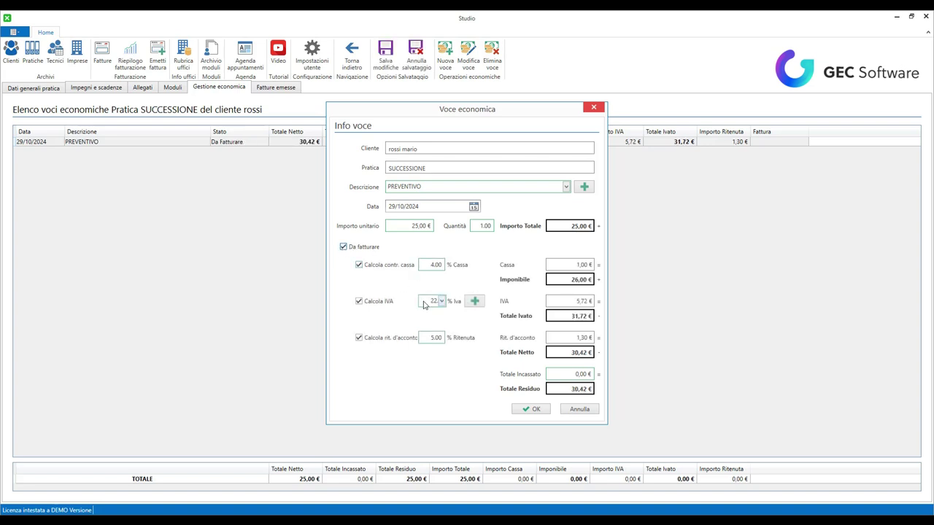
click(536, 410)
- Create and save invoice no. 1 for the PREVENTIVO entry, totalling 30,42 €
click(294, 89)
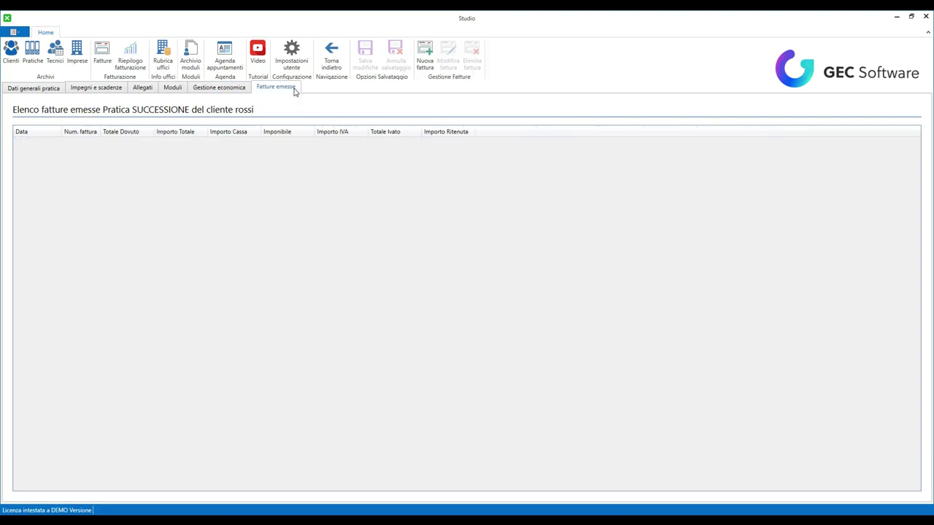
click(425, 57)
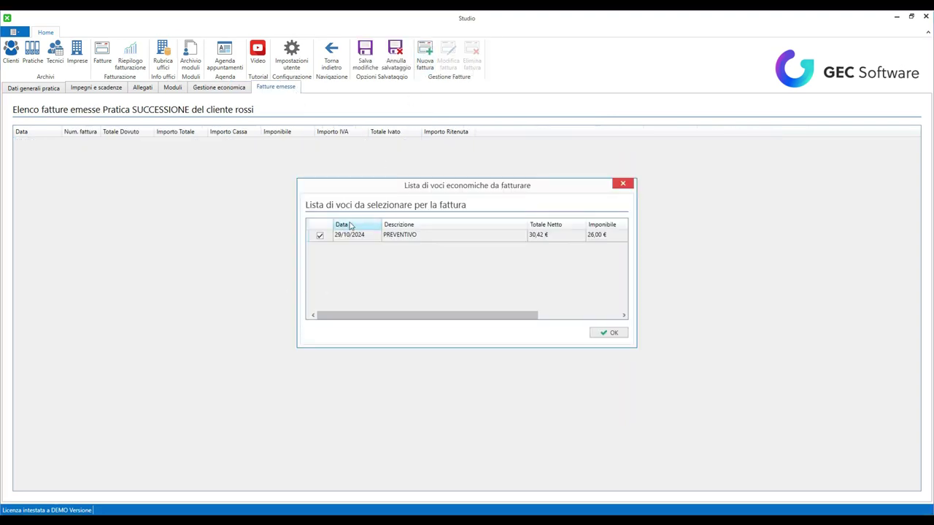
click(612, 332)
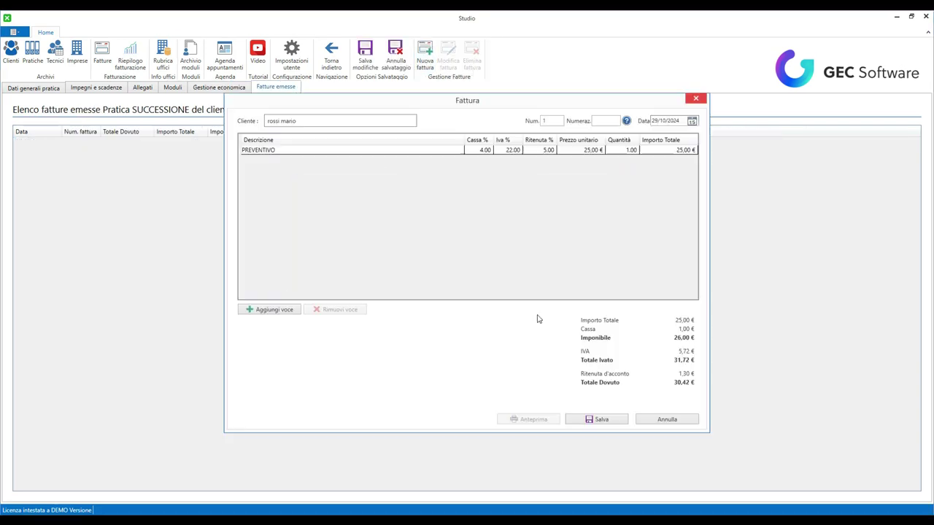
click(617, 421)
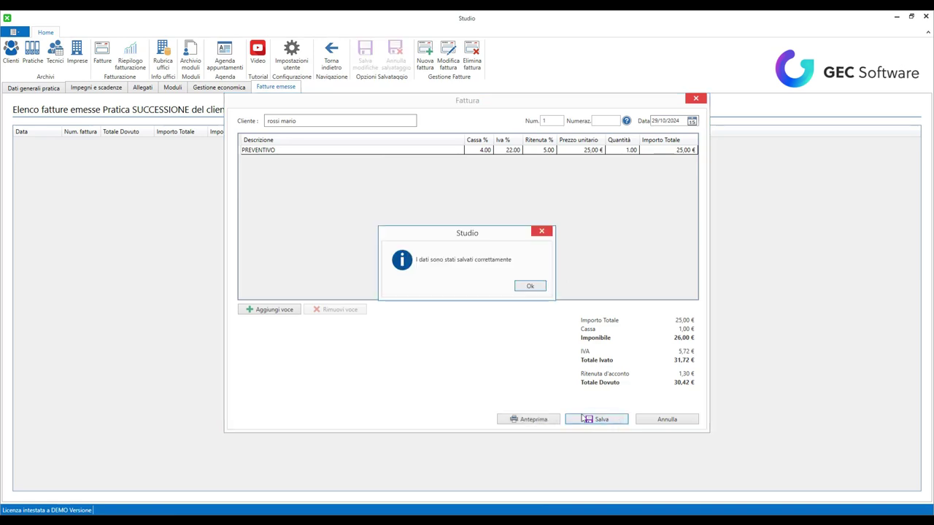
click(531, 288)
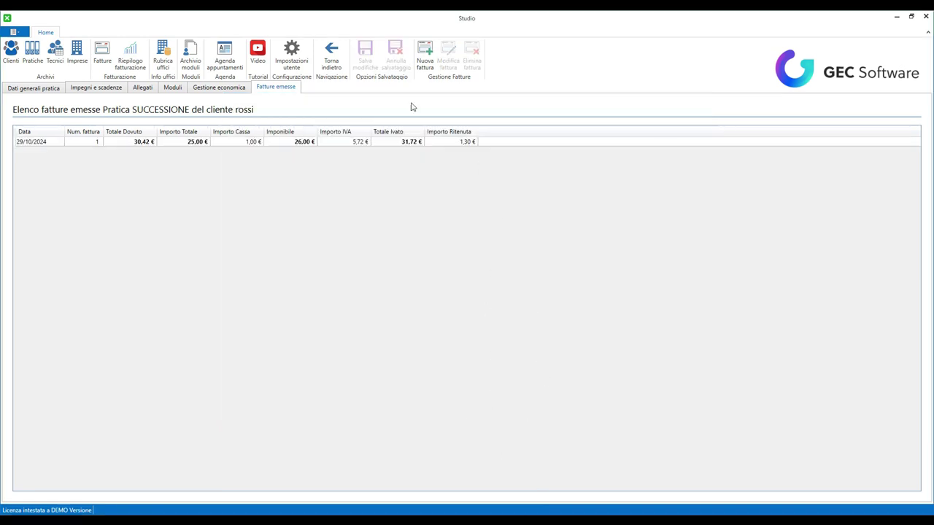
click(396, 143)
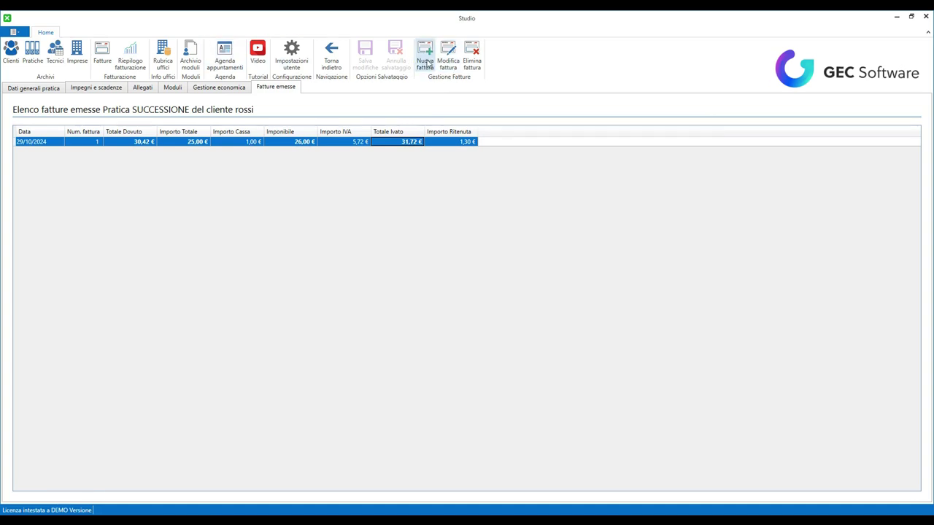
double_click(402, 142)
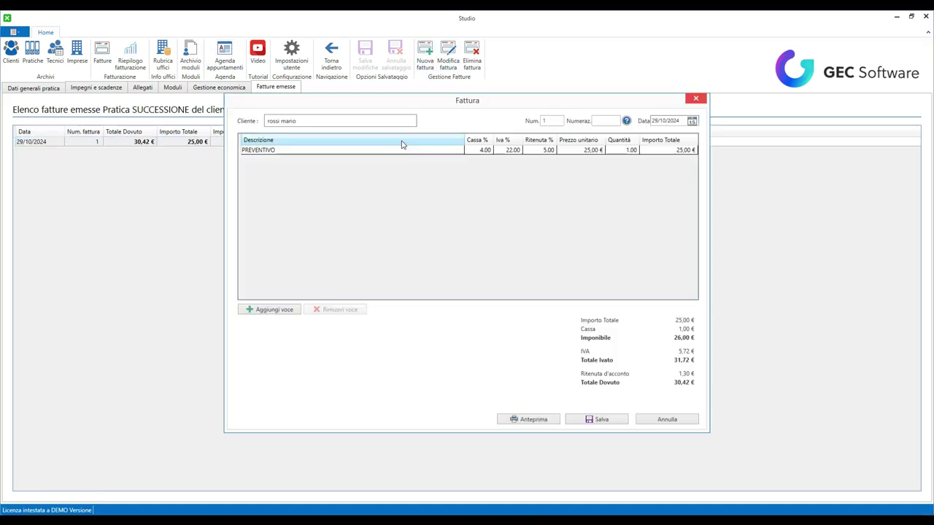
click(540, 422)
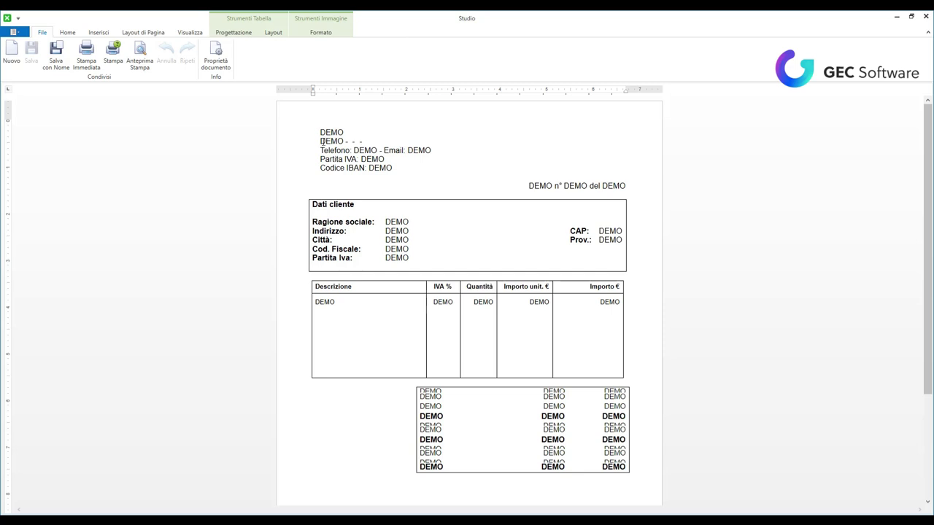
drag(320, 133, 415, 173)
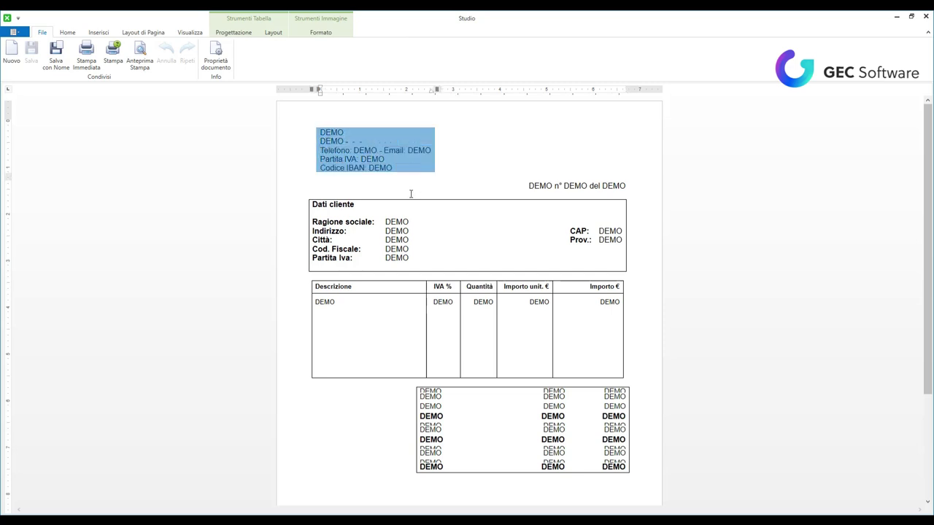
scroll(502, 350, down, 3)
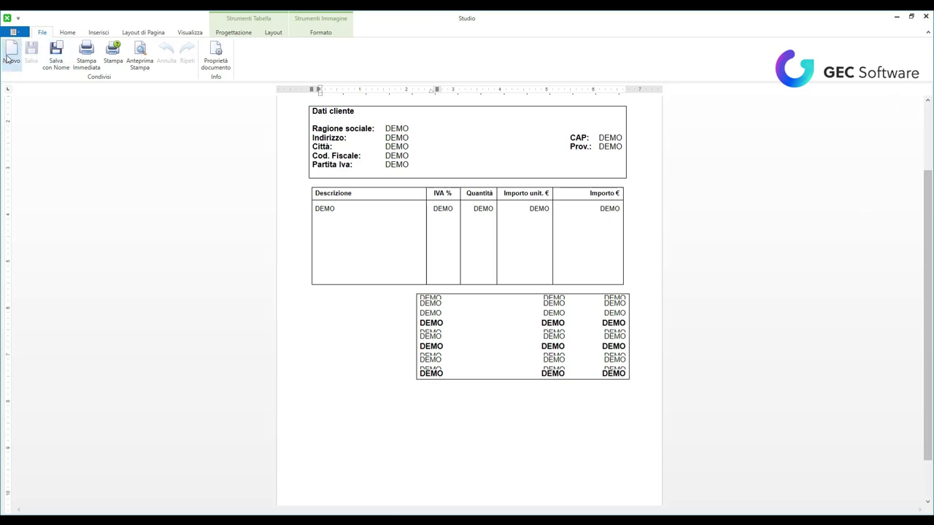
click(925, 16)
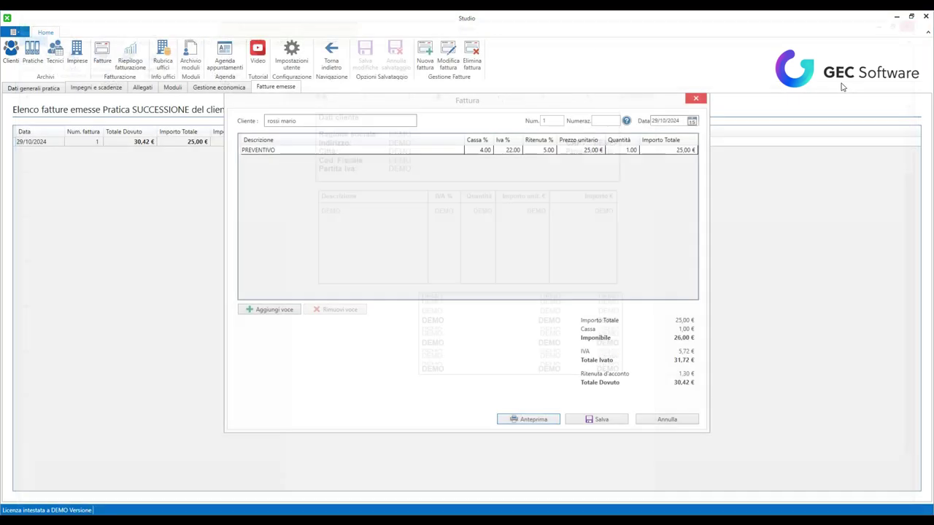
click(696, 99)
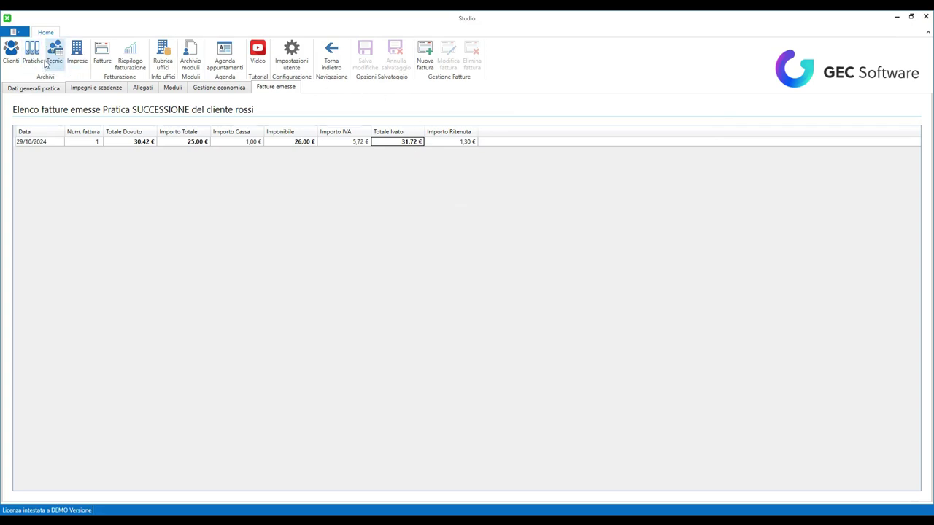
- Open the practices archive and check its Tipologia and Stato Pratica filter options
click(54, 52)
click(77, 52)
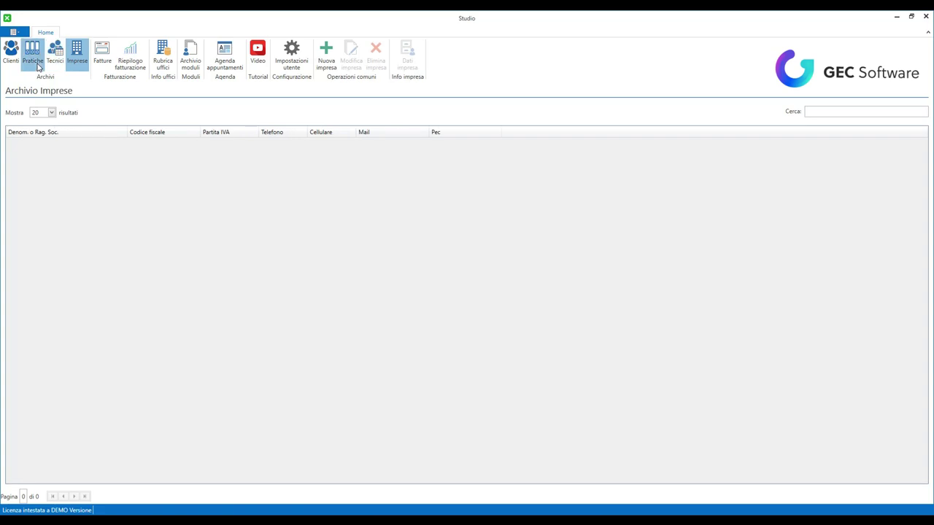
click(36, 64)
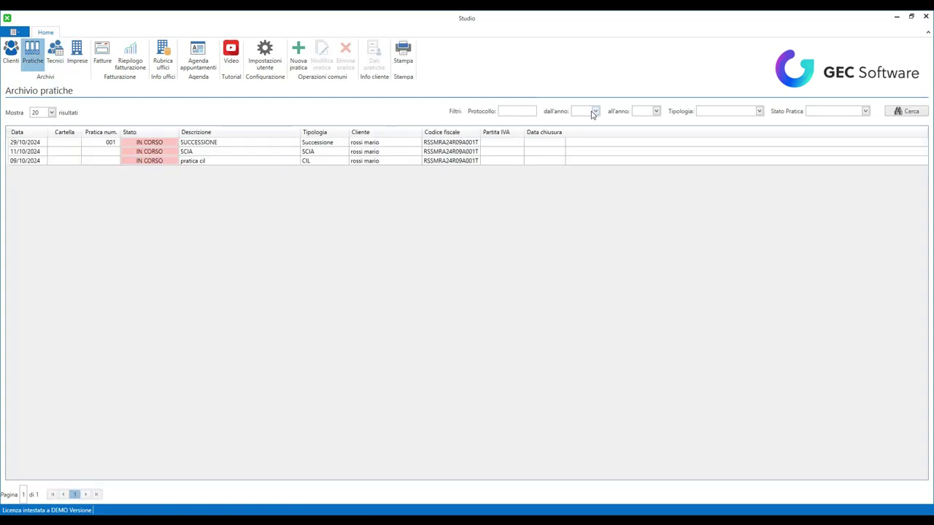
click(715, 111)
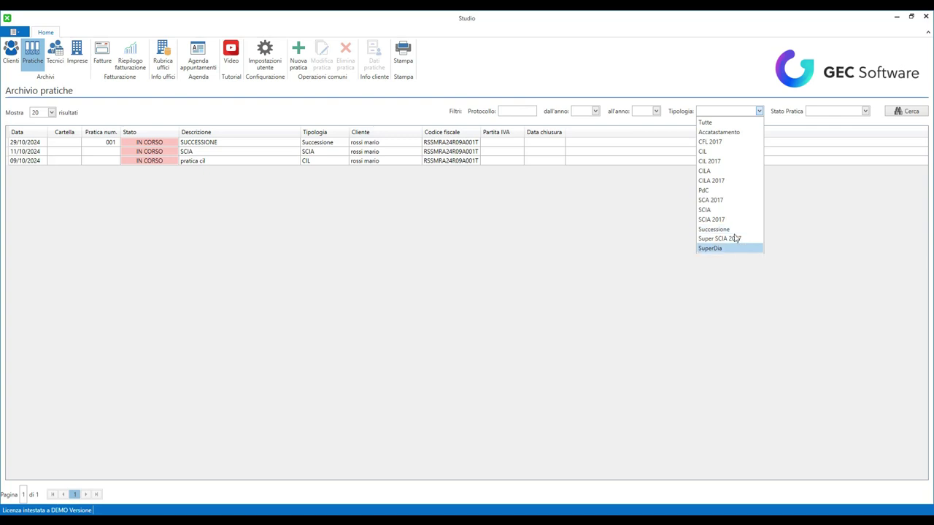
click(853, 112)
click(865, 113)
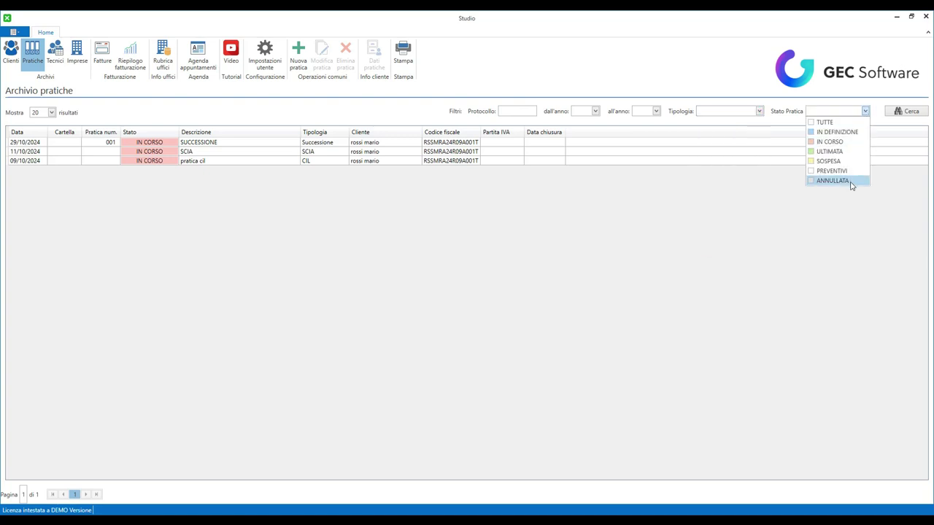
click(409, 63)
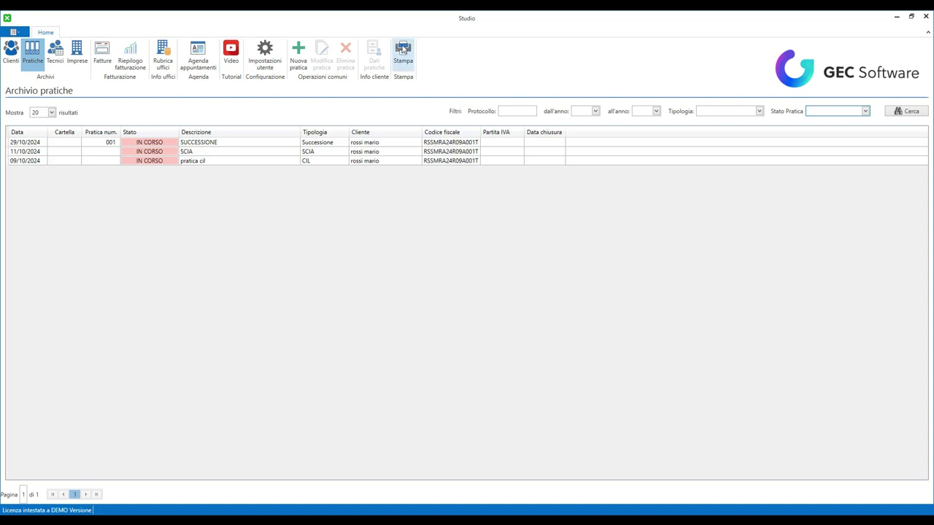
- Print a report of the three practices with the default fields, then close it
click(404, 57)
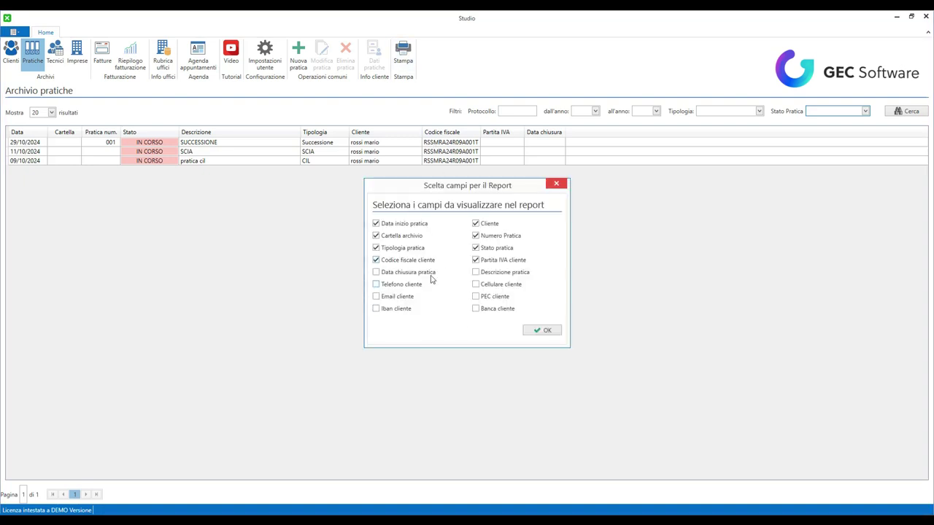
click(546, 332)
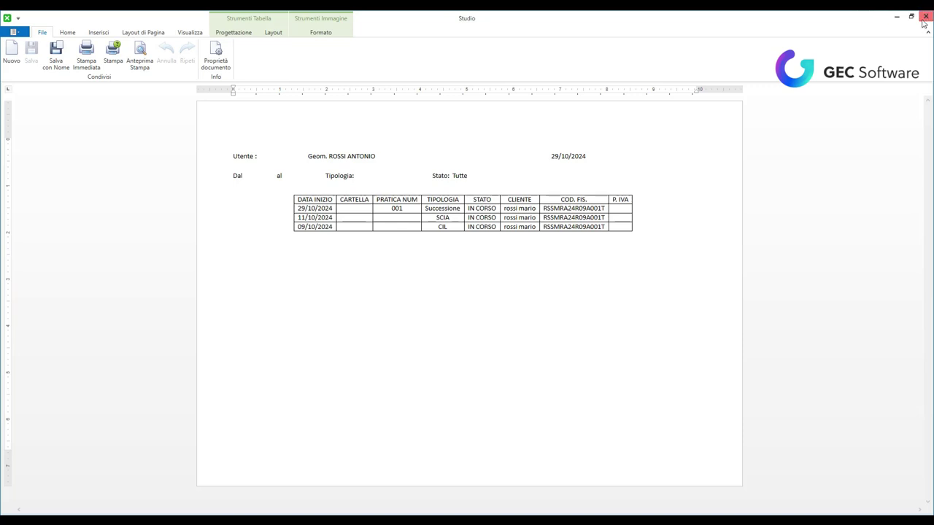
click(923, 18)
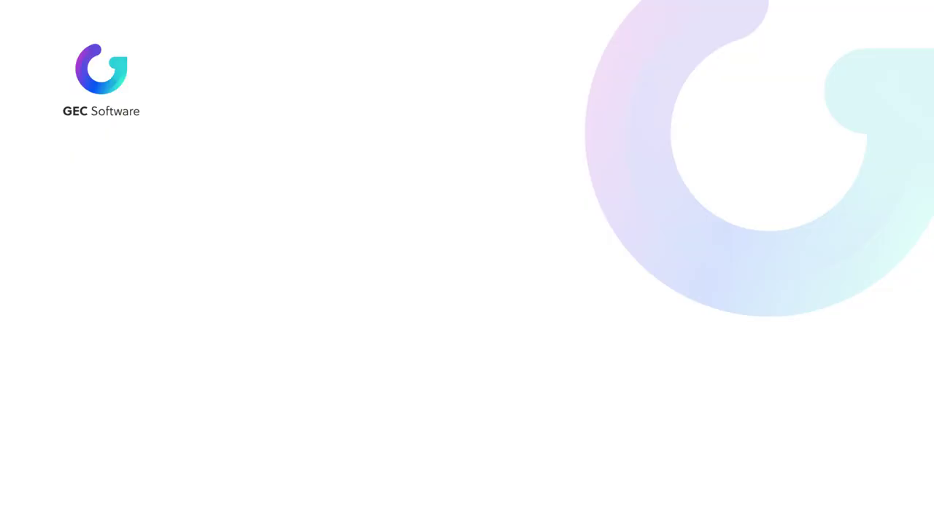